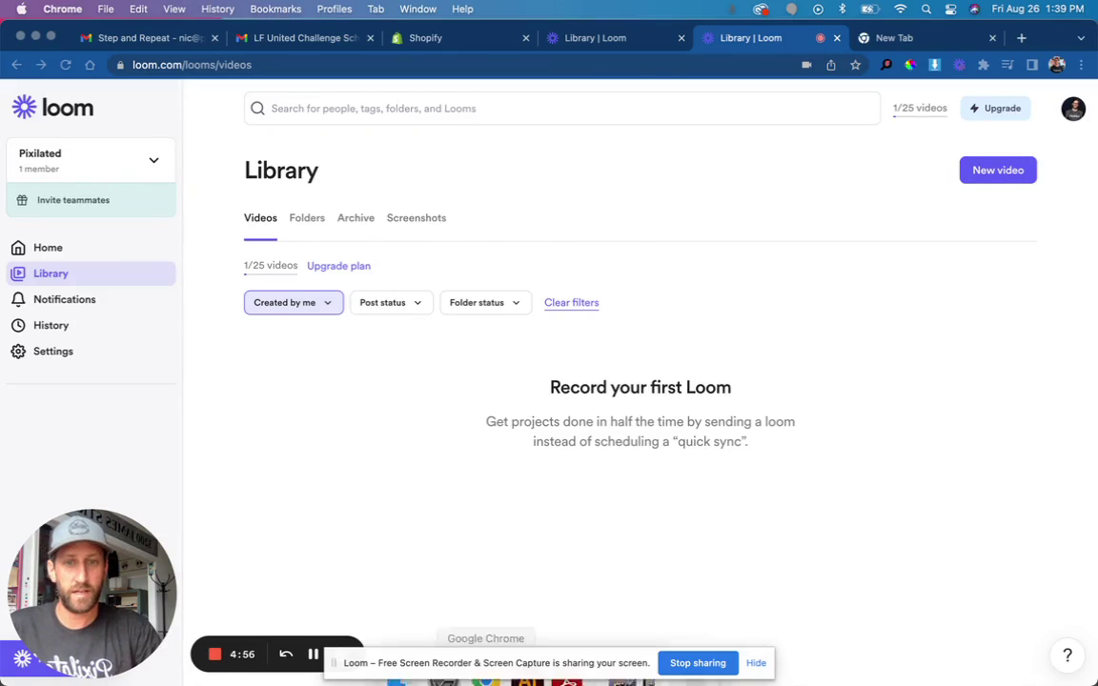
Switch from Chrome to Illustrator, where the 120 × 96 in new-document setup waits
{"action": "left_click", "coordinate": [523, 650]}
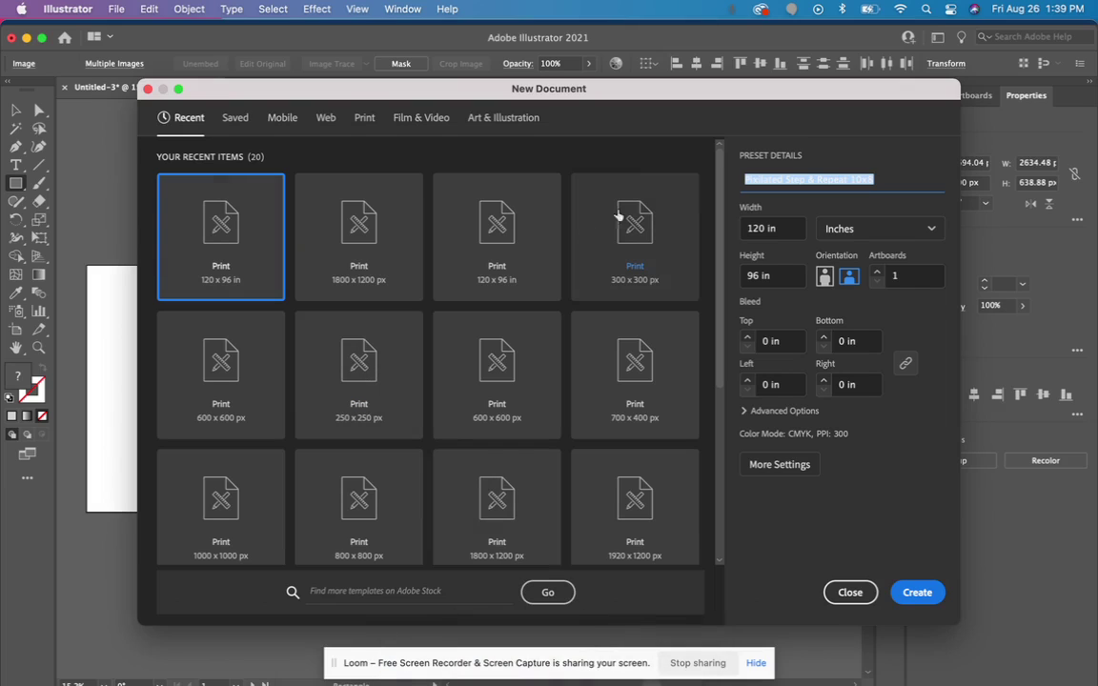
Name the 120 × 96 in preset 'Pixilated Step & Repeat 10x8'
{"action": "left_click", "coordinate": [894, 178]}
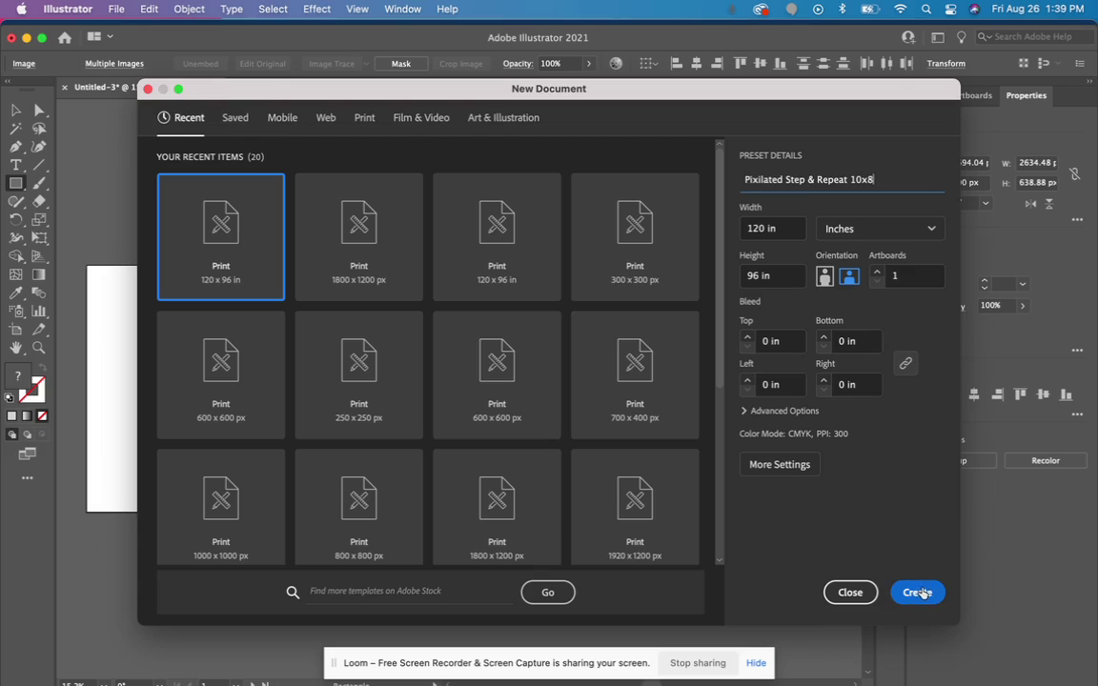
Create the document and draw a 20 × 16 in rectangle on the artboard
{"action": "left_click", "coordinate": [918, 594]}
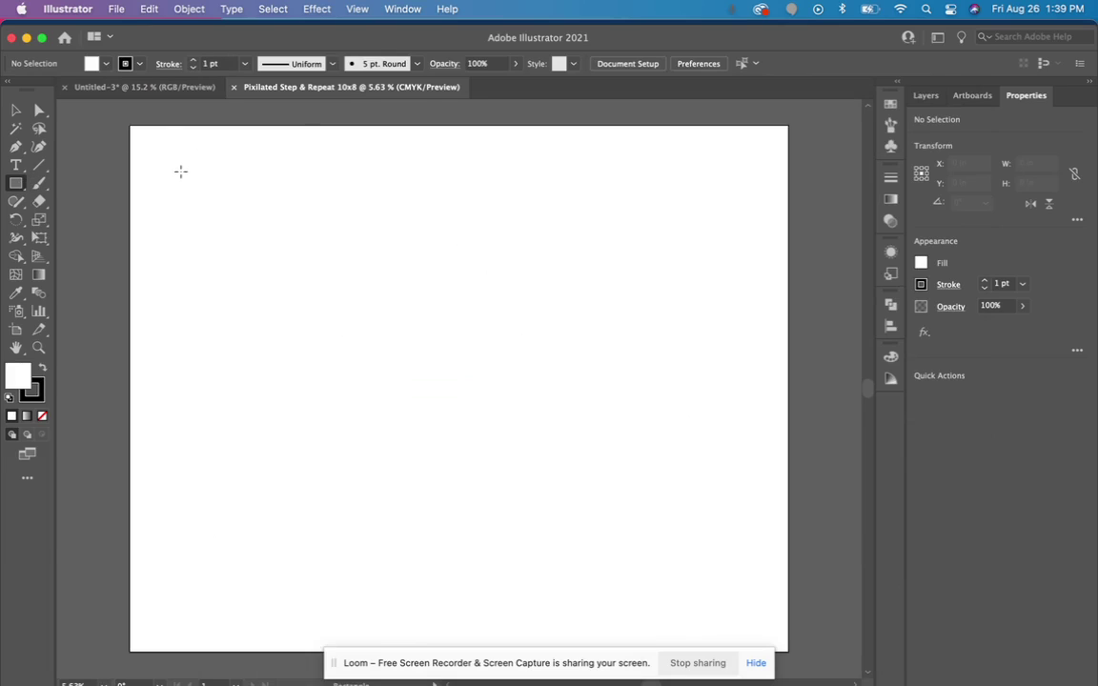
{"action": "left_click", "coordinate": [194, 227]}
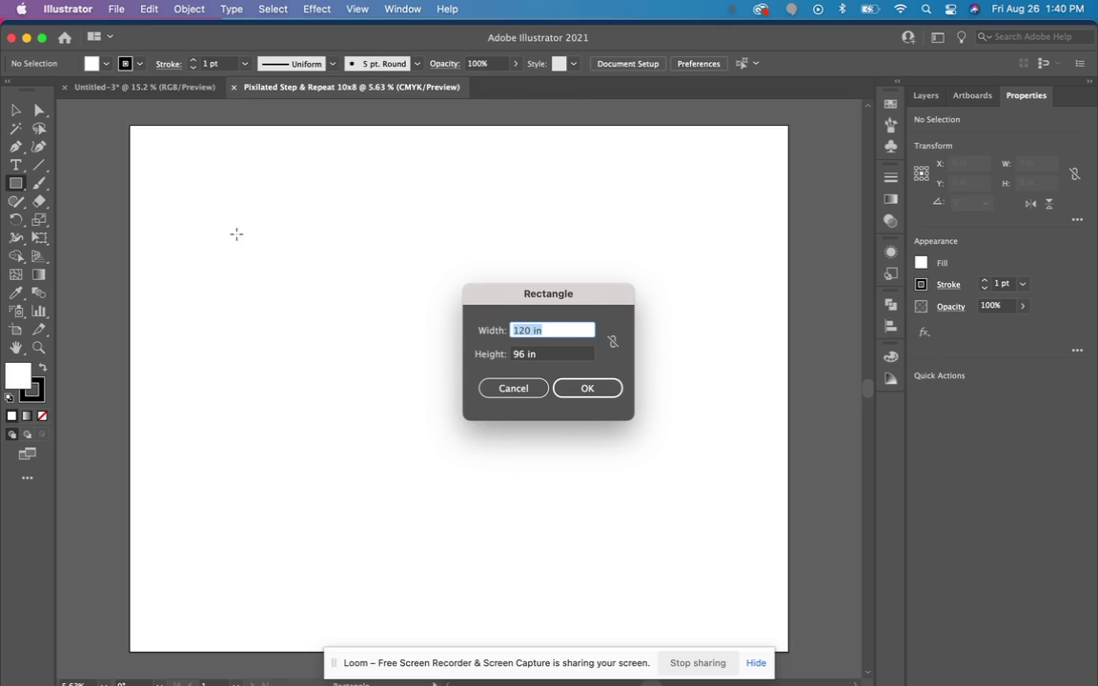
{"action": "type", "text": "20"}
{"action": "key", "text": "Tab"}
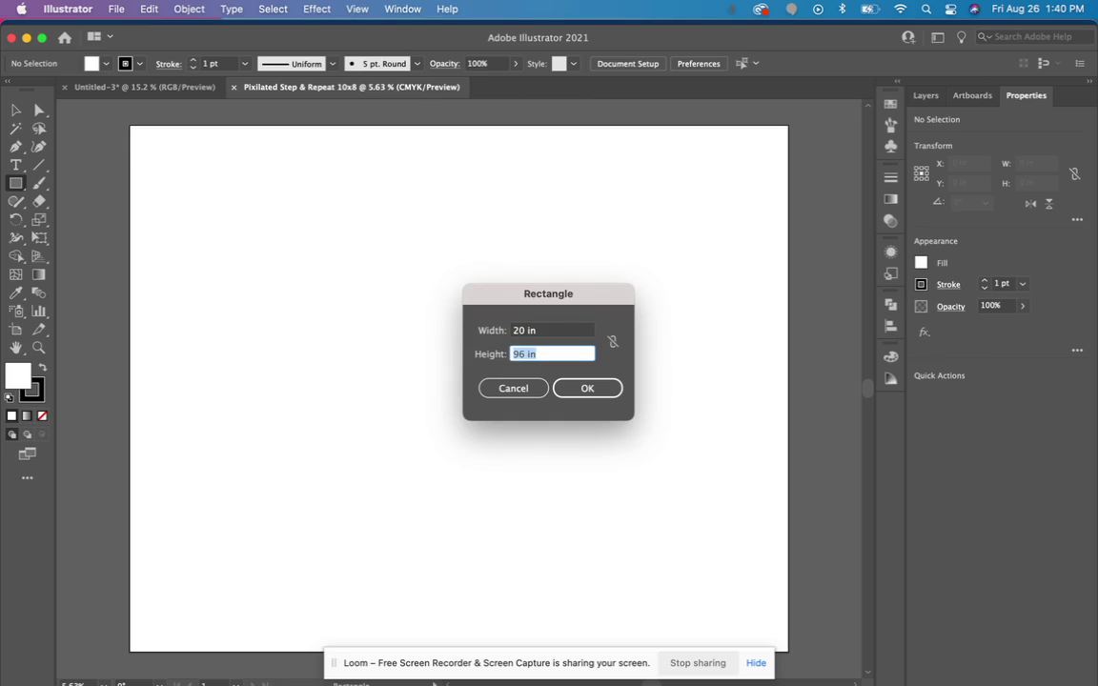
{"action": "type", "text": "16"}
{"action": "left_click", "coordinate": [597, 390]}
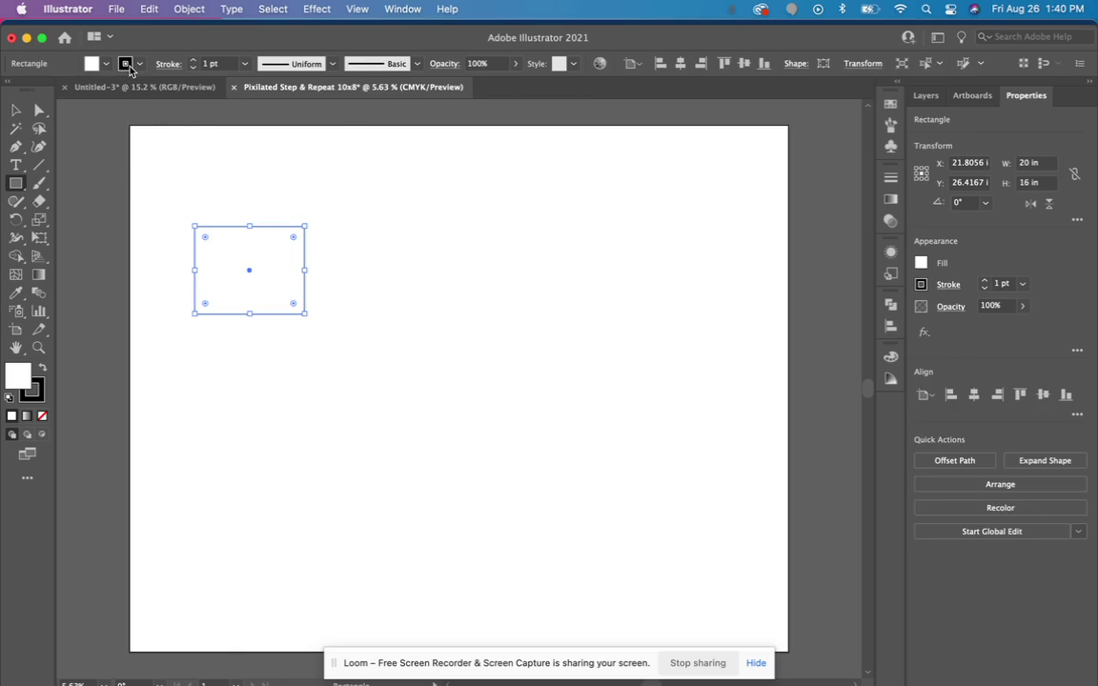
Give the rectangle no stroke and a grey fill
{"action": "left_click", "coordinate": [129, 69]}
{"action": "left_click", "coordinate": [9, 84]}
{"action": "key", "text": "Escape"}
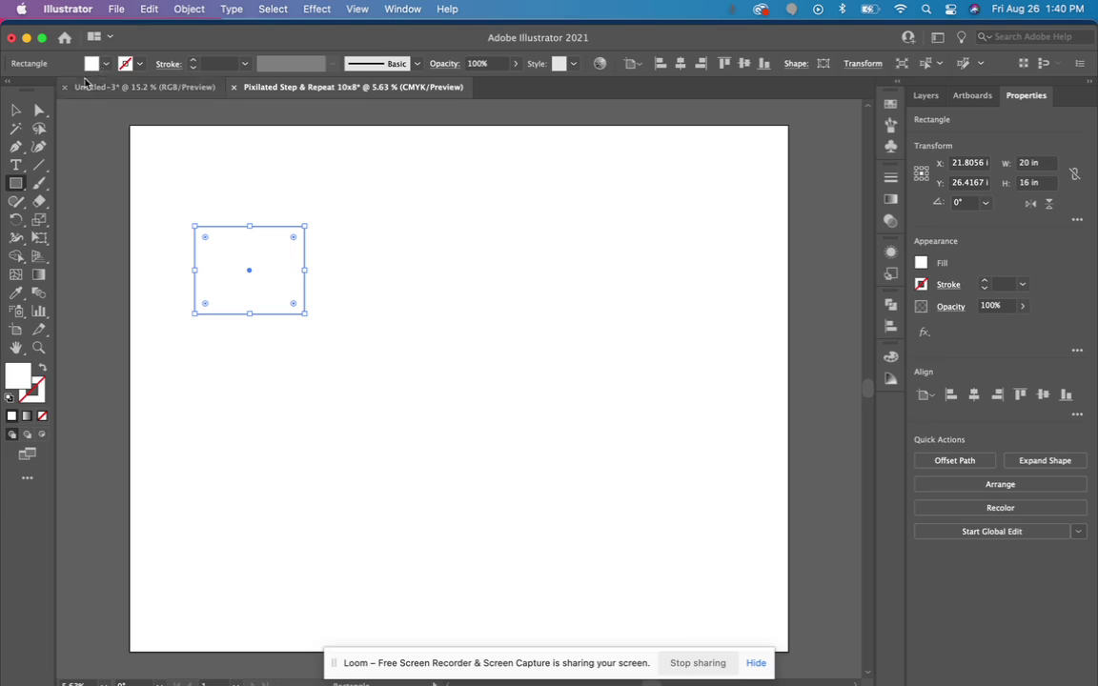
{"action": "left_click", "coordinate": [92, 64]}
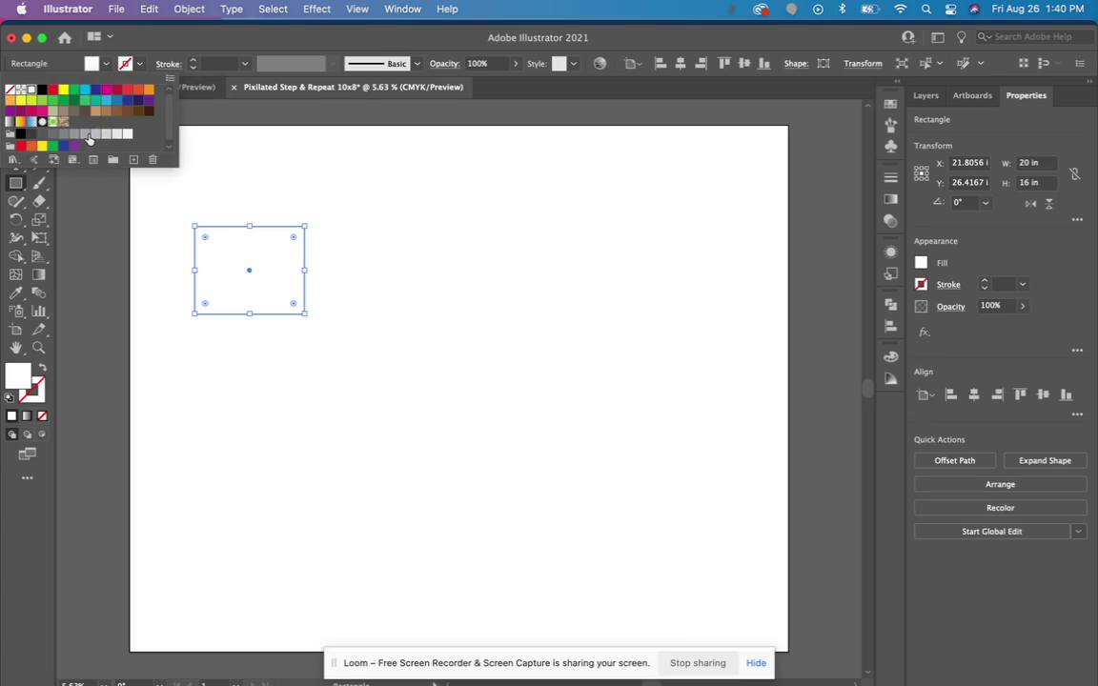
{"action": "left_click", "coordinate": [87, 136]}
{"action": "key", "text": "Escape"}
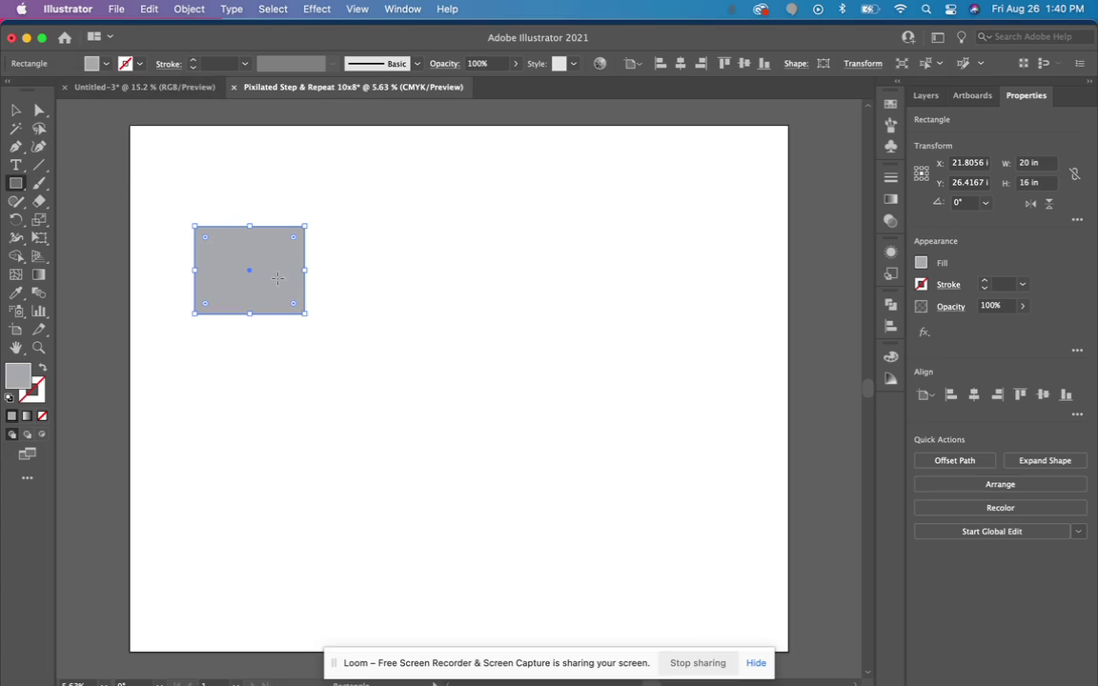
Paste a copy of the rectangle at the centre and give it a lighter grey fill
{"action": "left_click", "coordinate": [15, 110]}
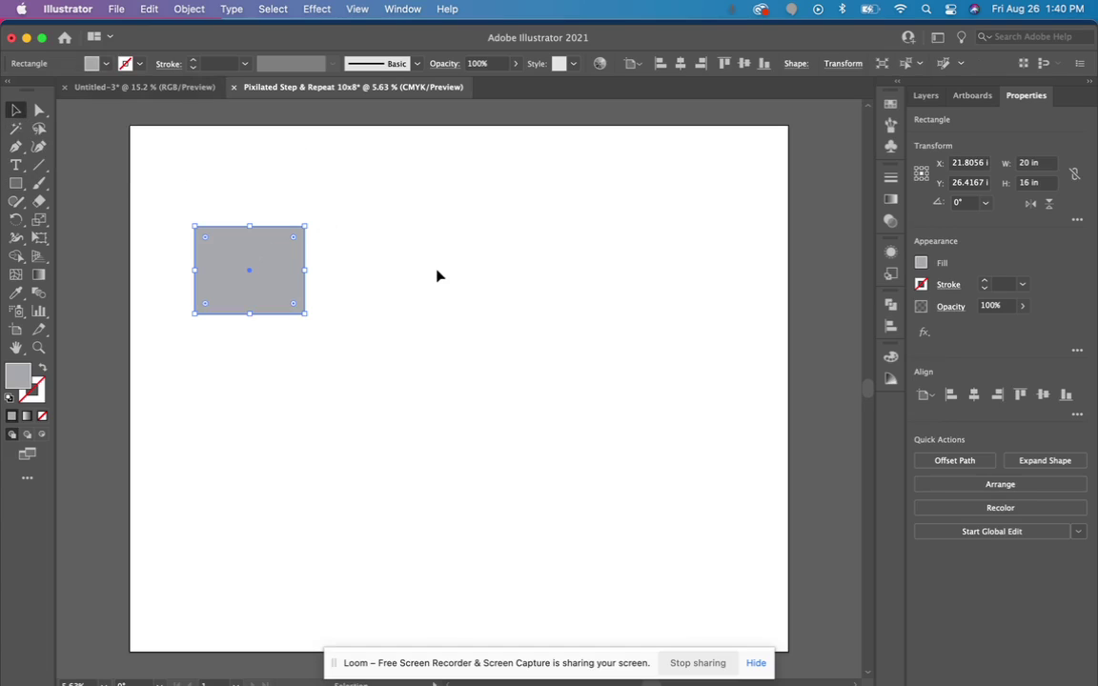
{"action": "key", "text": "a"}
{"action": "key", "text": "ctrl+v"}
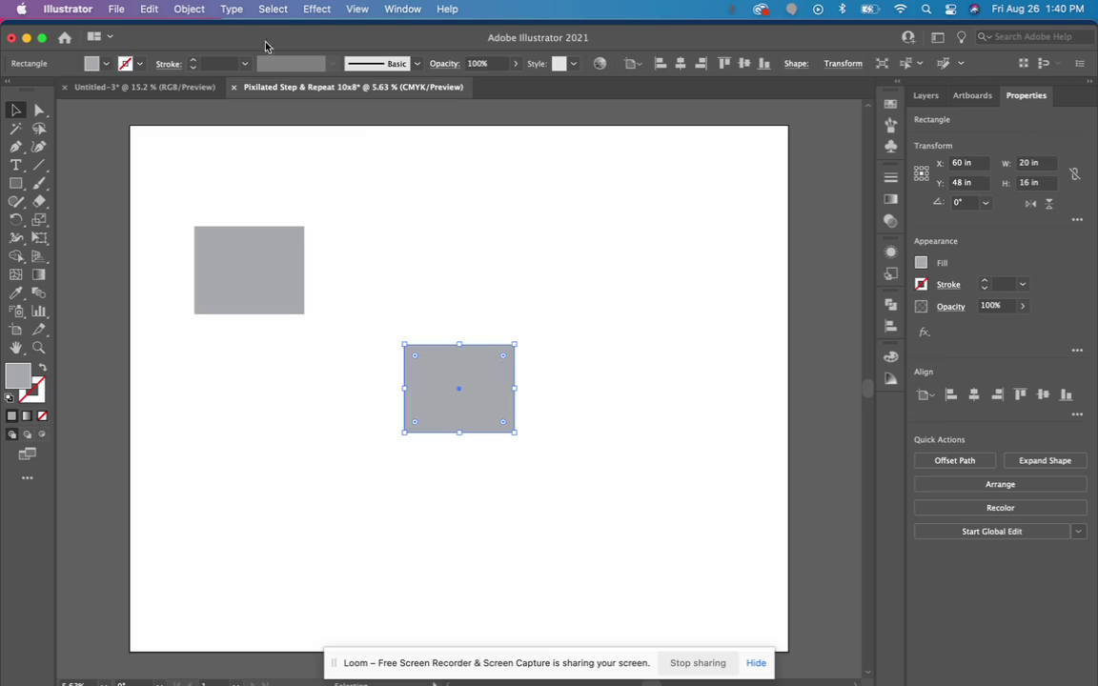
{"action": "left_click", "coordinate": [94, 61]}
{"action": "left_click", "coordinate": [106, 133]}
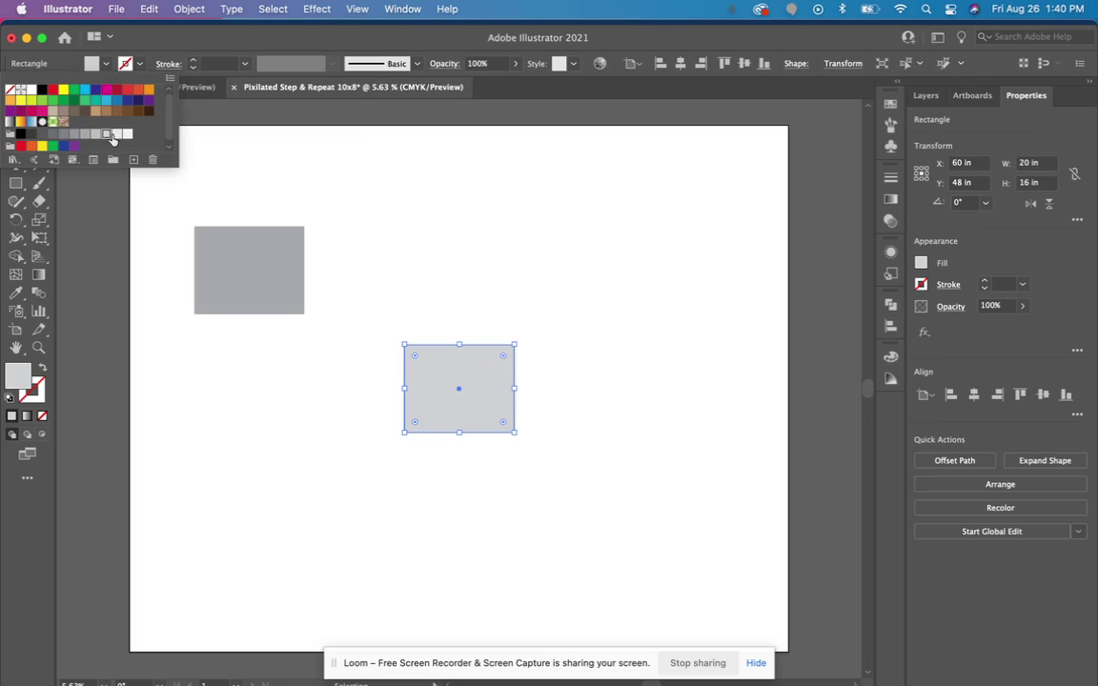
{"action": "key", "text": "Escape"}
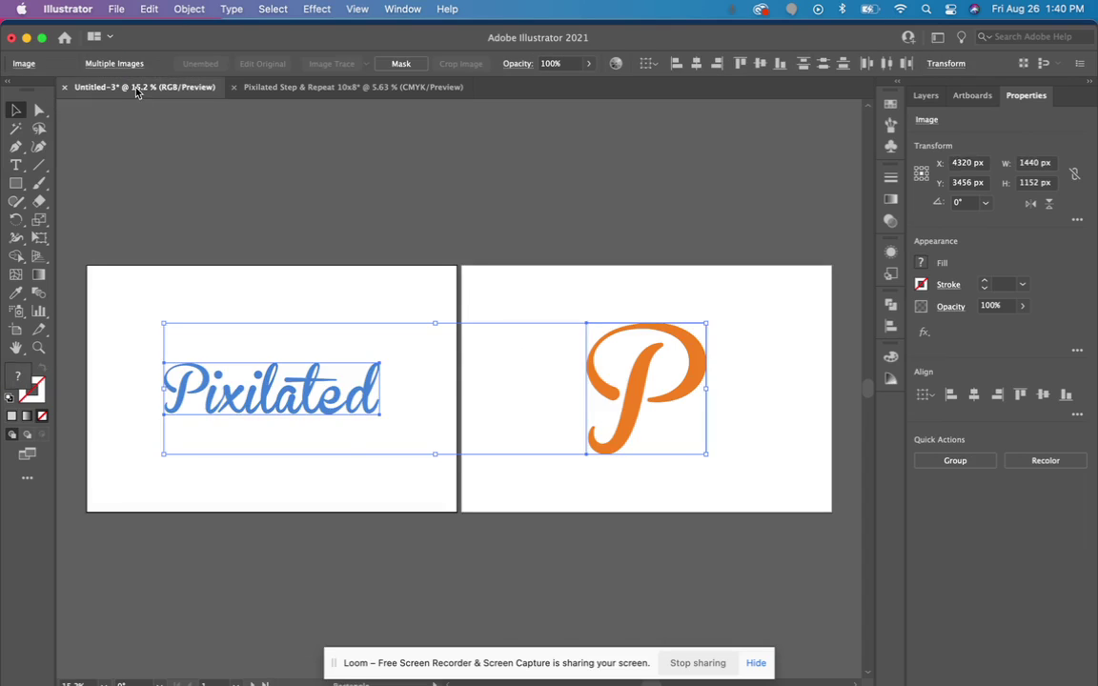
Copy the P logo and Pixilated wordmark from Untitled-3 into the step-and-repeat document
{"action": "left_click", "coordinate": [125, 86]}
{"action": "left_click_drag", "start_coordinate": [766, 542], "coordinate": [201, 295]}
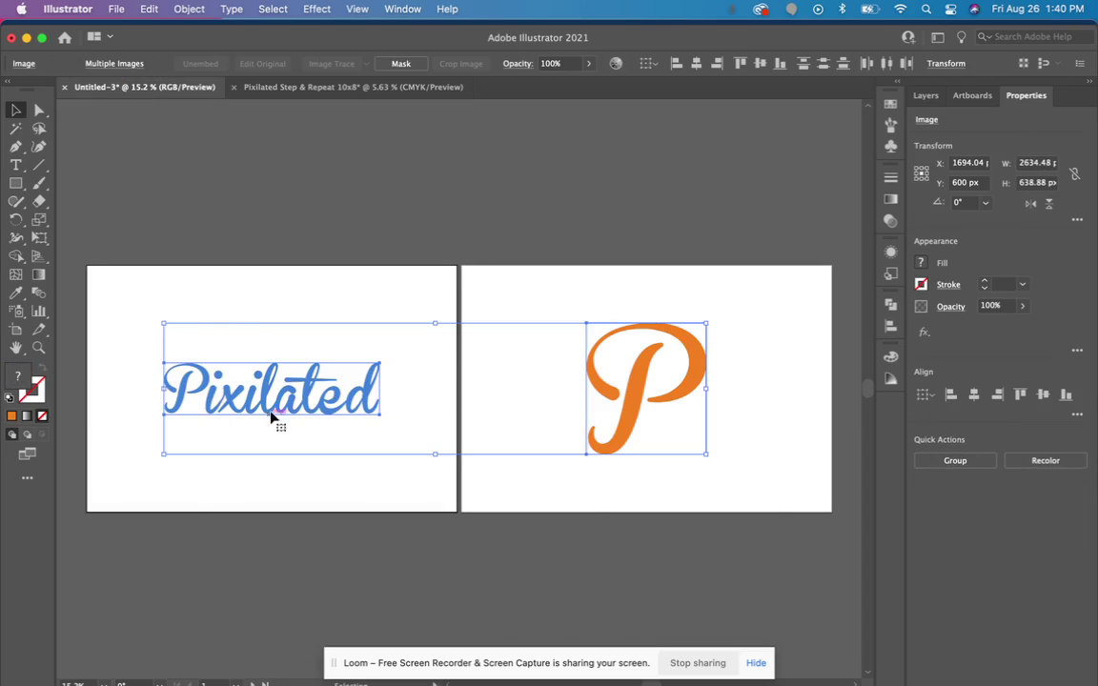
{"action": "left_click", "coordinate": [334, 86]}
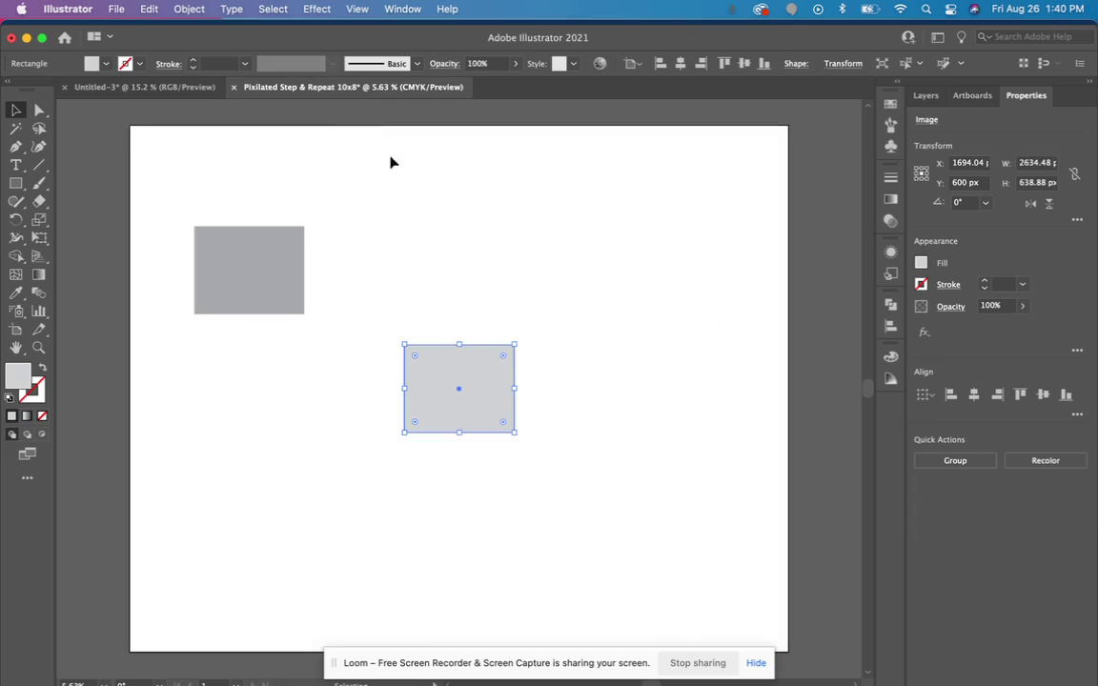
{"action": "key", "text": "ctrl+v"}
{"action": "left_click", "coordinate": [399, 460]}
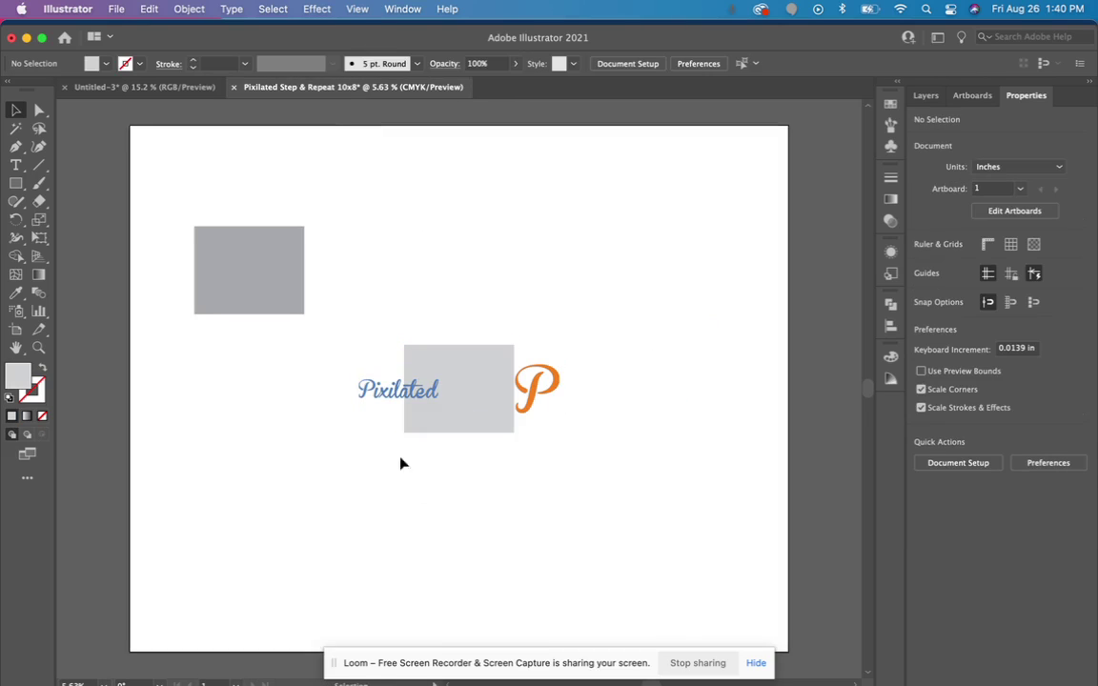
Place the wordmark on the lighter box and the P horizontally centred on the darker box
{"action": "left_click_drag", "start_coordinate": [380, 385], "coordinate": [457, 393]}
{"action": "left_click_drag", "start_coordinate": [530, 389], "coordinate": [251, 277]}
{"action": "left_click_drag", "start_coordinate": [326, 342], "coordinate": [240, 250]}
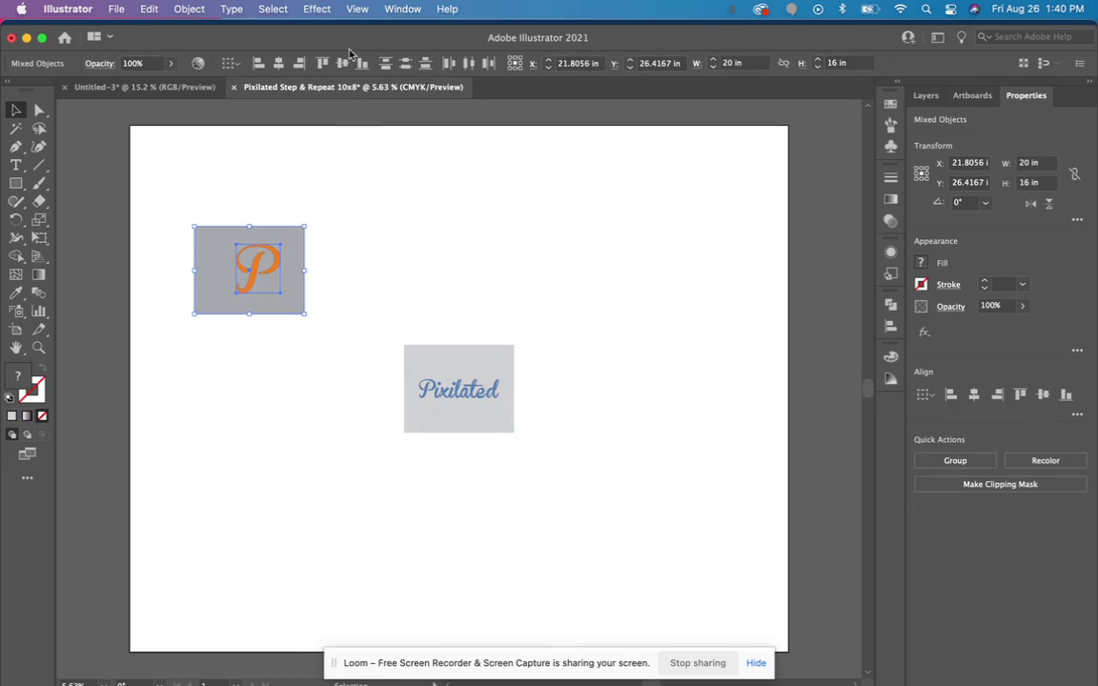
{"action": "left_click", "coordinate": [279, 66]}
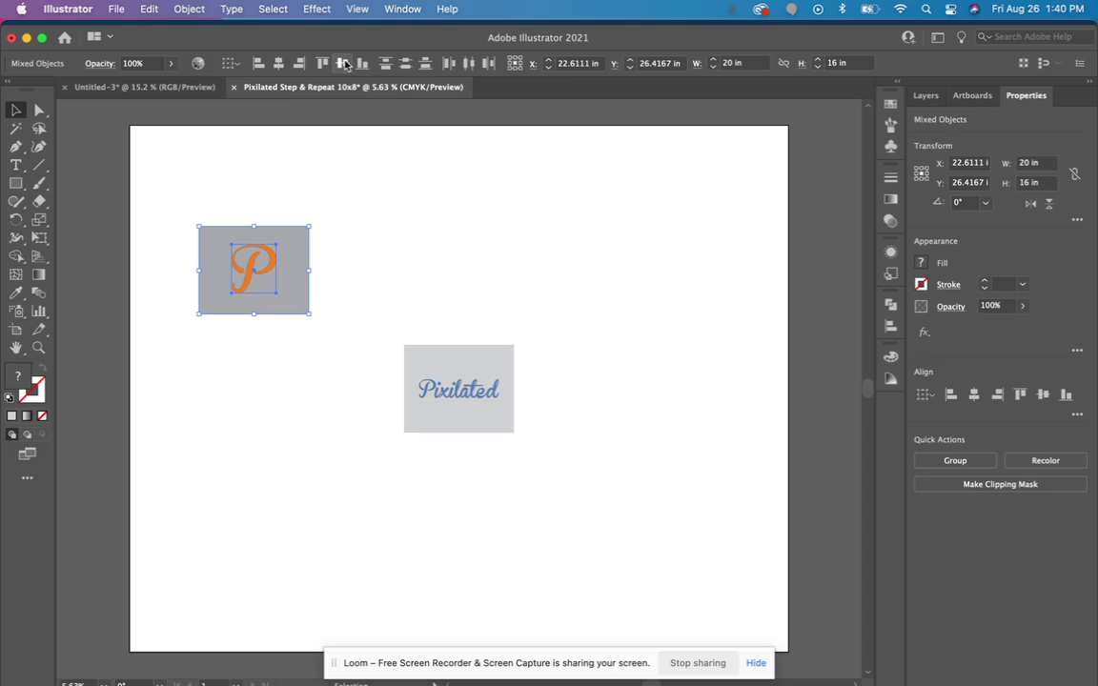
{"action": "left_click", "coordinate": [455, 257]}
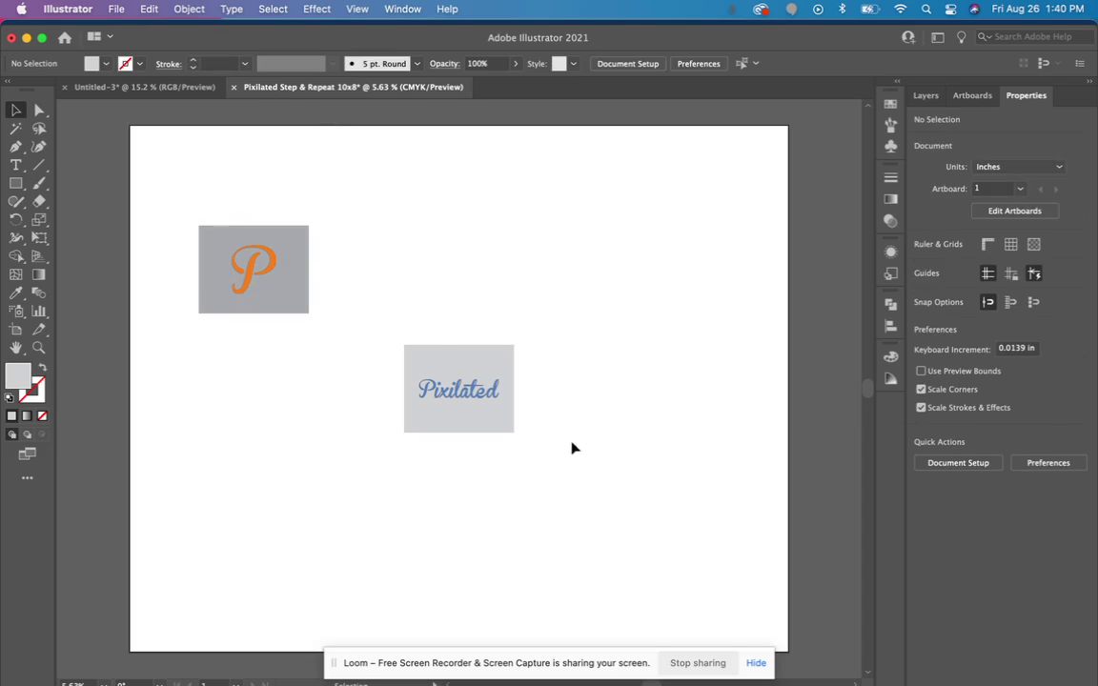
{"action": "left_click_drag", "start_coordinate": [572, 448], "coordinate": [434, 334]}
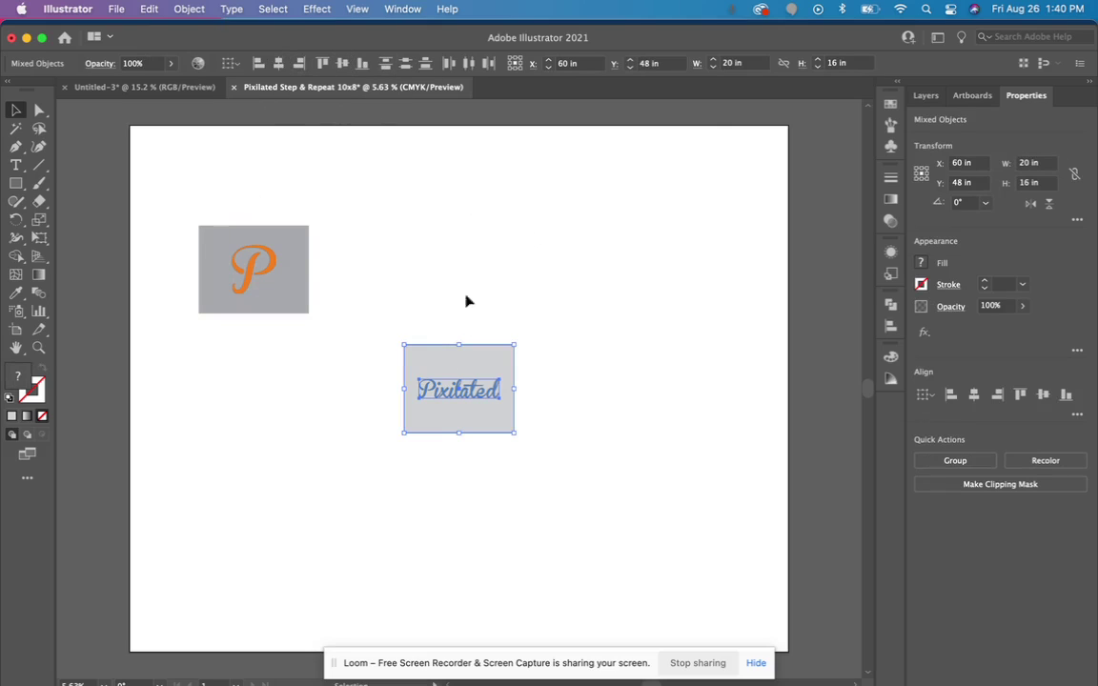
Group the wordmark with the lighter box and the P with the darker box
{"action": "left_click", "coordinate": [186, 9]}
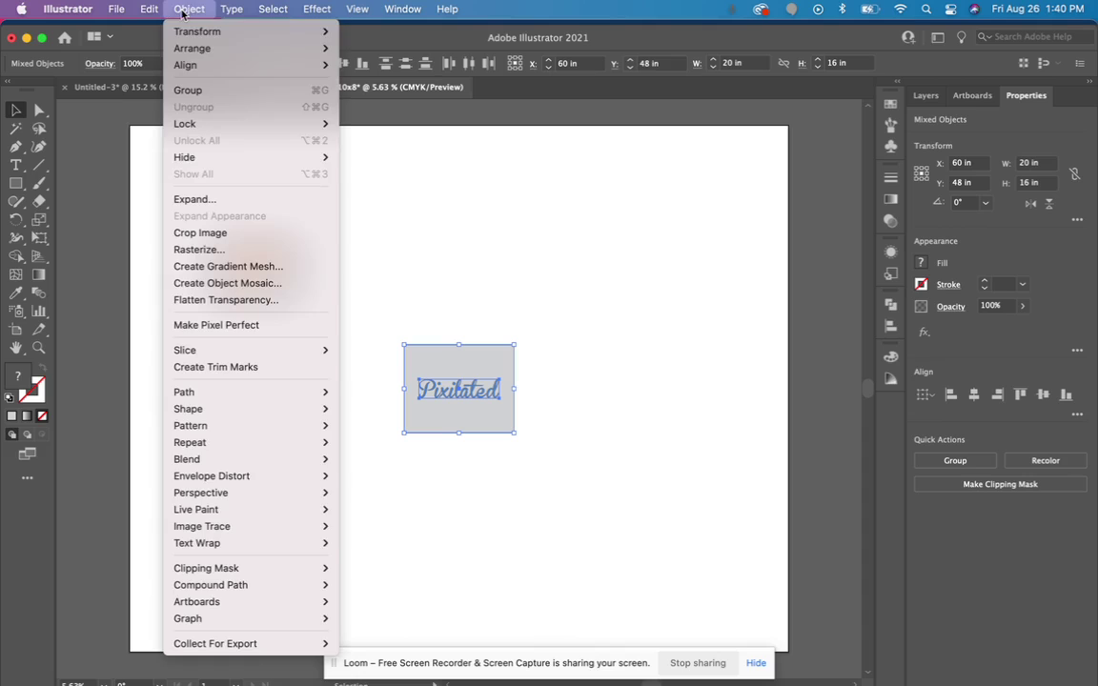
{"action": "left_click", "coordinate": [218, 91]}
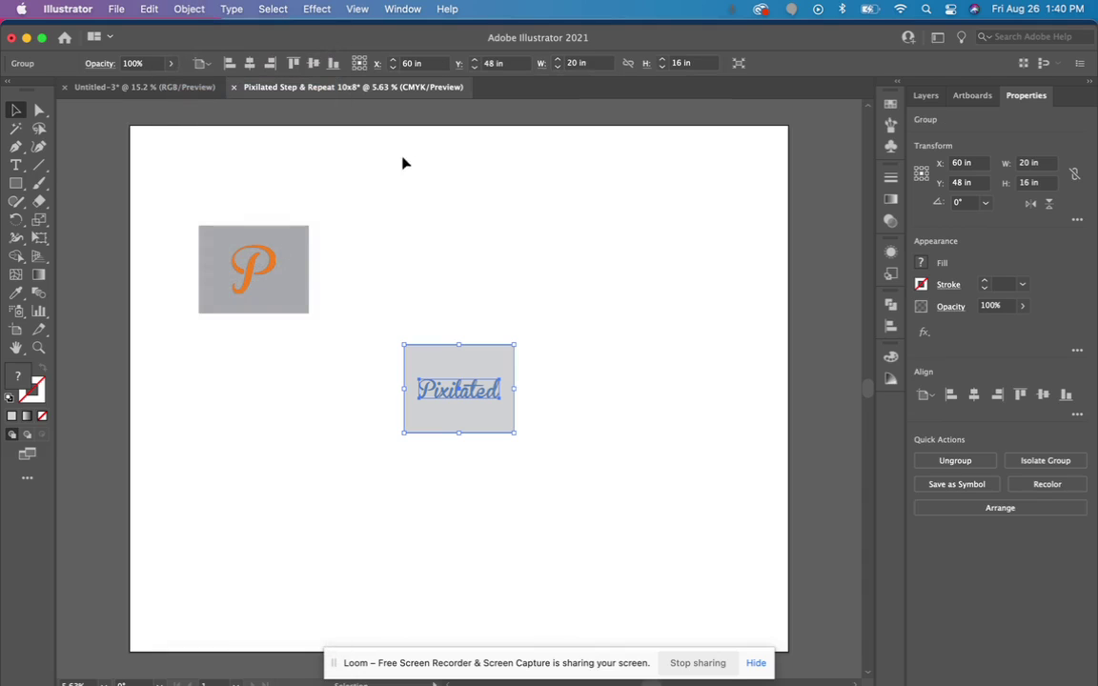
{"action": "left_click", "coordinate": [310, 357]}
{"action": "left_click", "coordinate": [225, 245]}
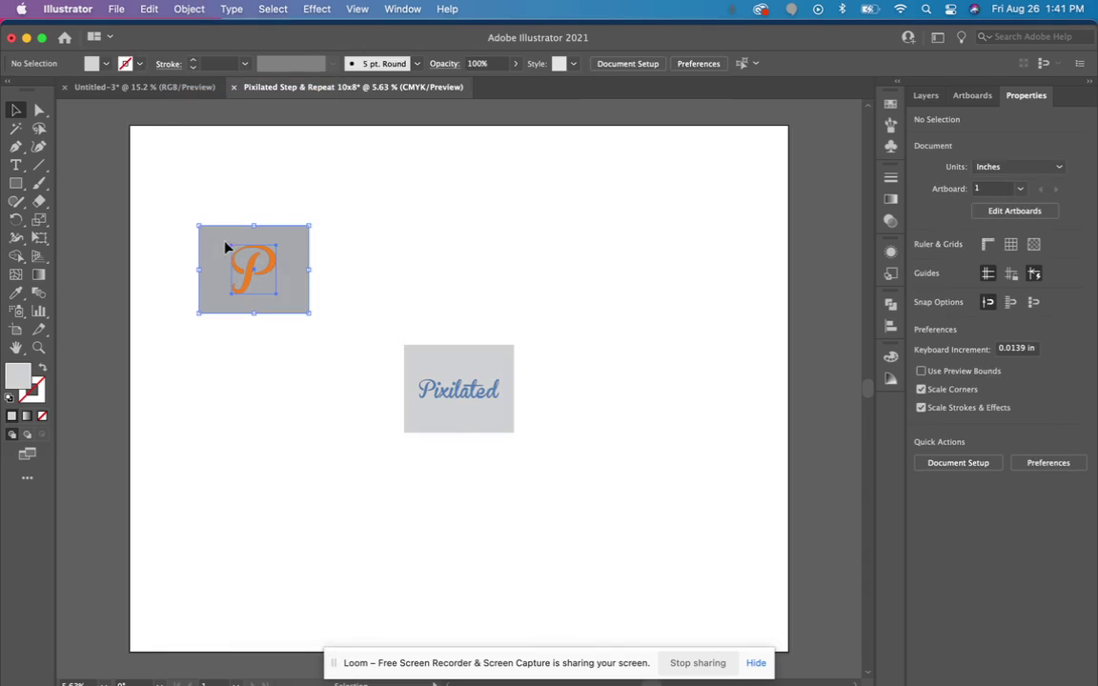
{"action": "left_click", "coordinate": [191, 8]}
{"action": "left_click", "coordinate": [202, 91]}
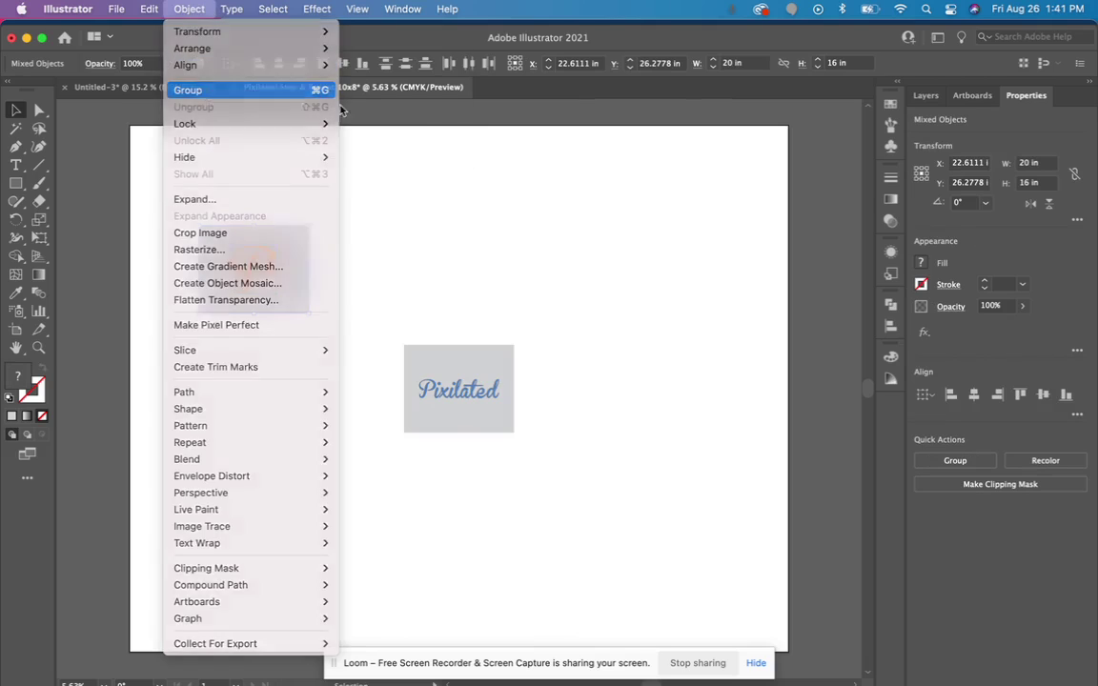
{"action": "left_click", "coordinate": [286, 391]}
Align the P tile to the artboard's top-left and butt the wordmark tile against its right
{"action": "left_click", "coordinate": [242, 256]}
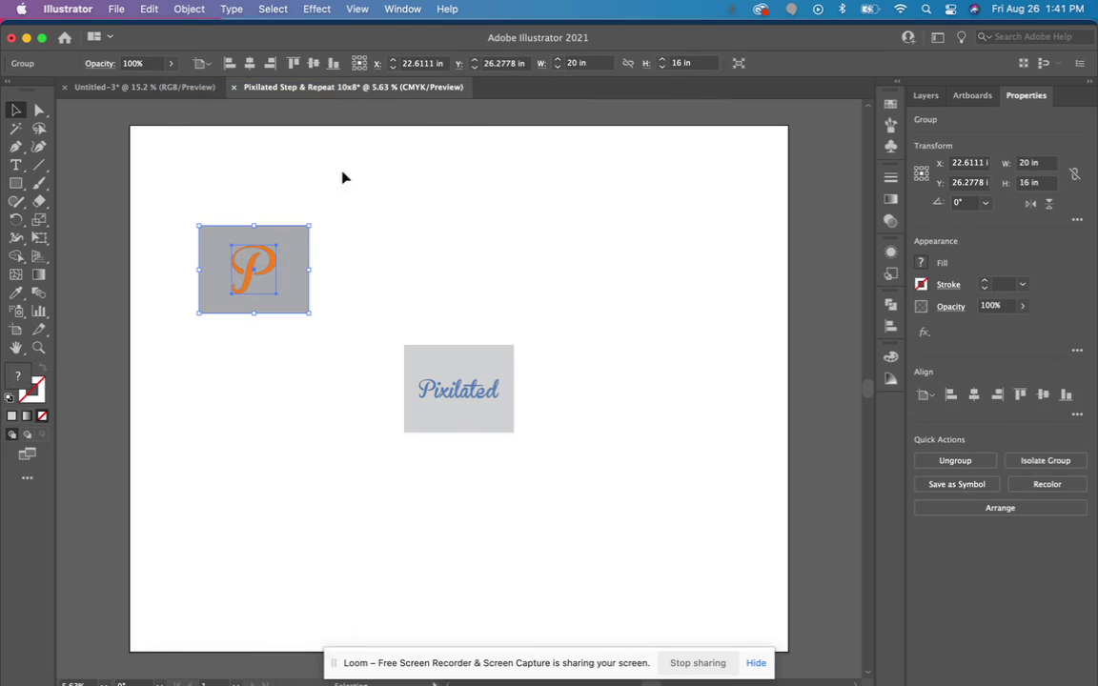
{"action": "left_click", "coordinate": [229, 63]}
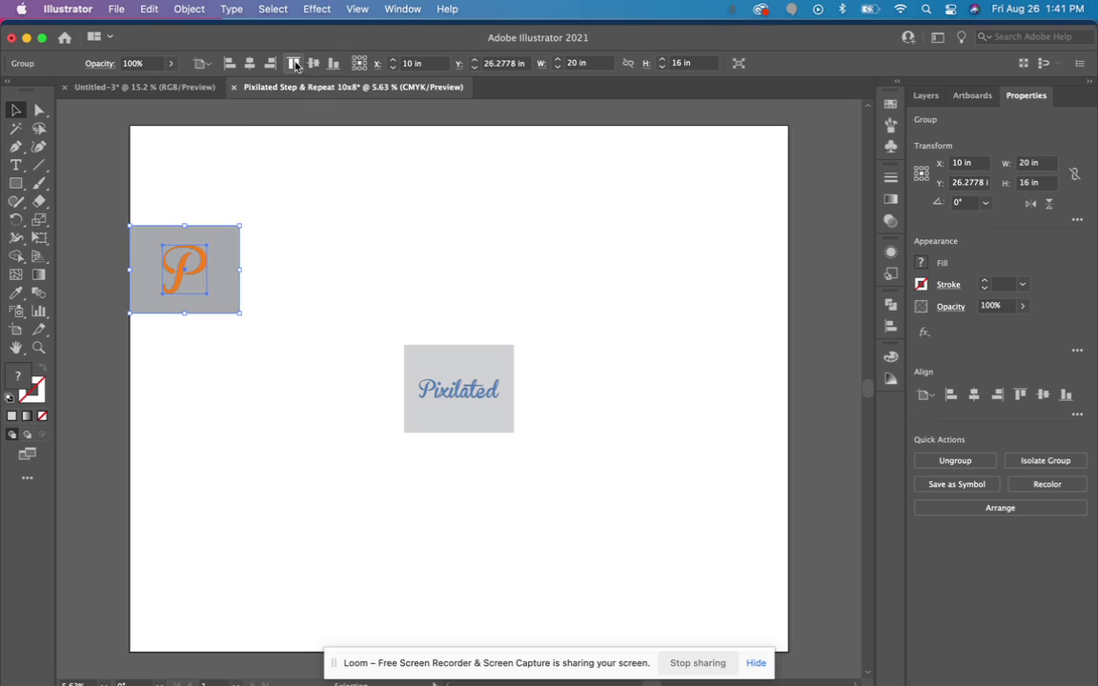
{"action": "left_click", "coordinate": [295, 64]}
{"action": "left_click", "coordinate": [295, 238]}
{"action": "left_click", "coordinate": [422, 357]}
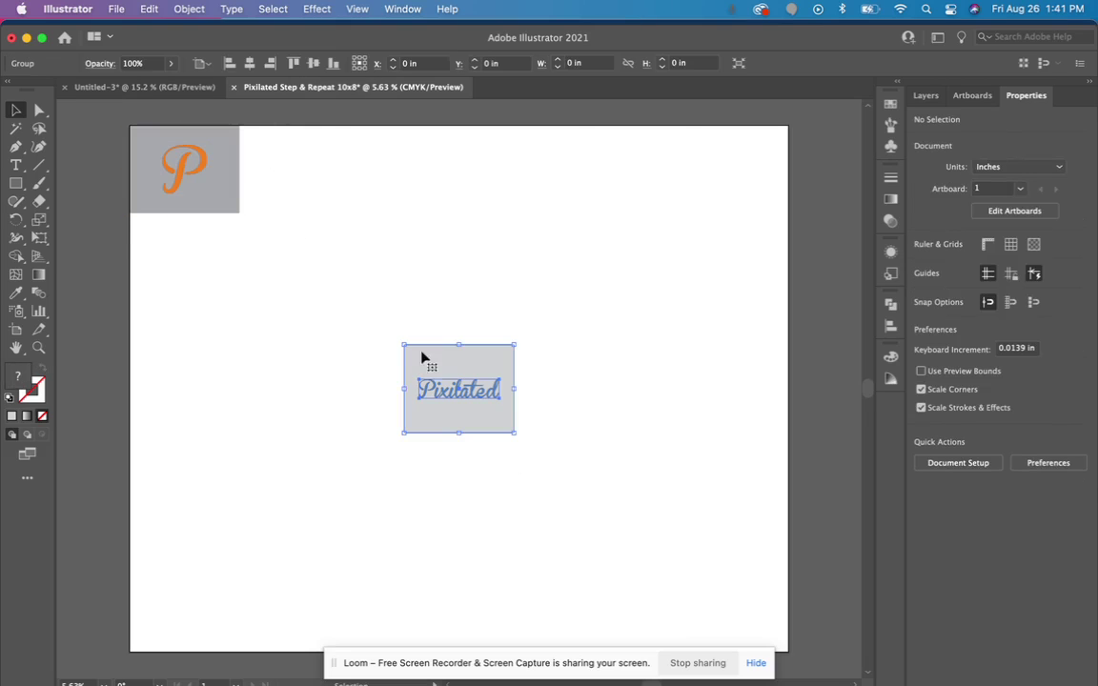
{"action": "left_click", "coordinate": [295, 64]}
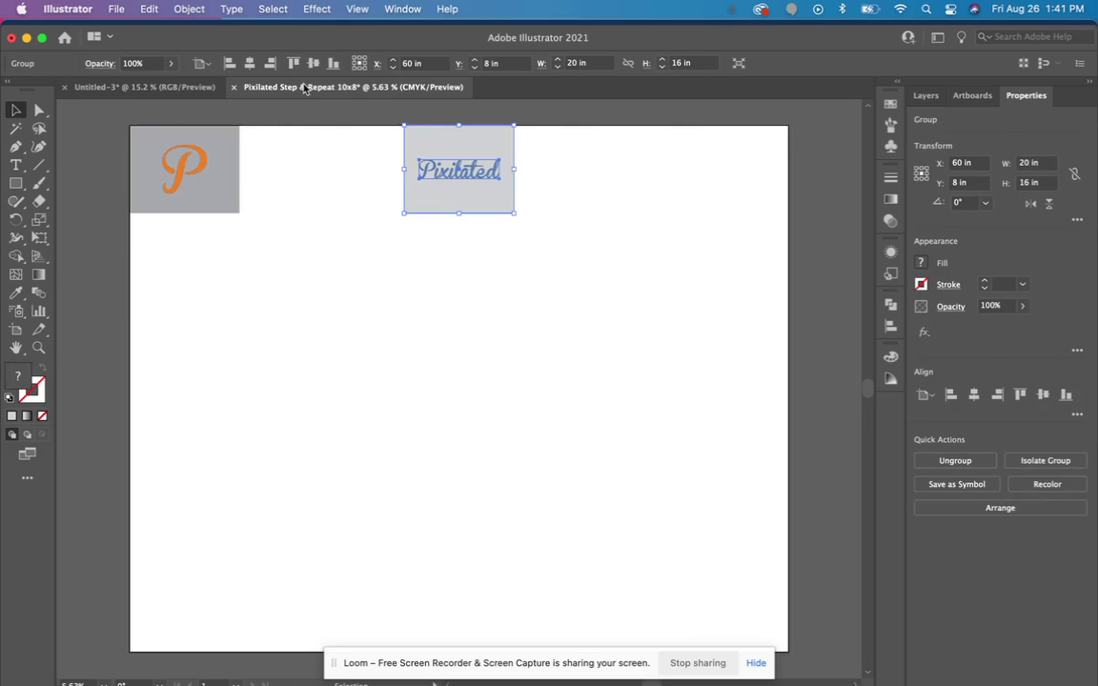
{"action": "left_click_drag", "start_coordinate": [467, 200], "coordinate": [353, 201]}
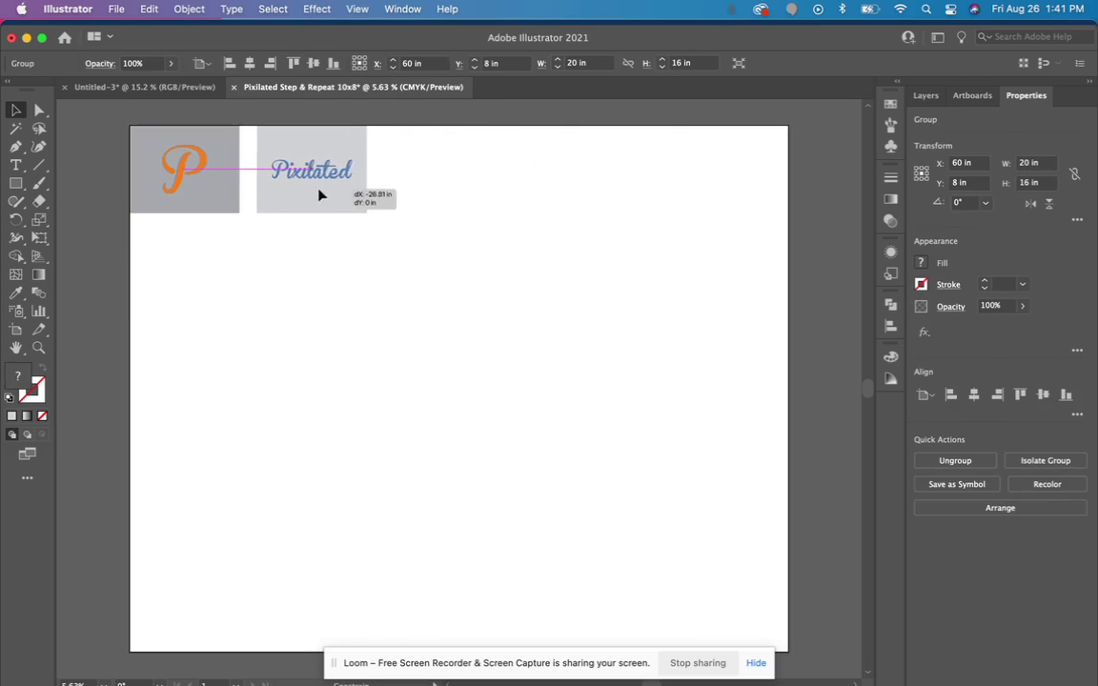
{"action": "left_click_drag", "start_coordinate": [352, 201], "coordinate": [302, 199]}
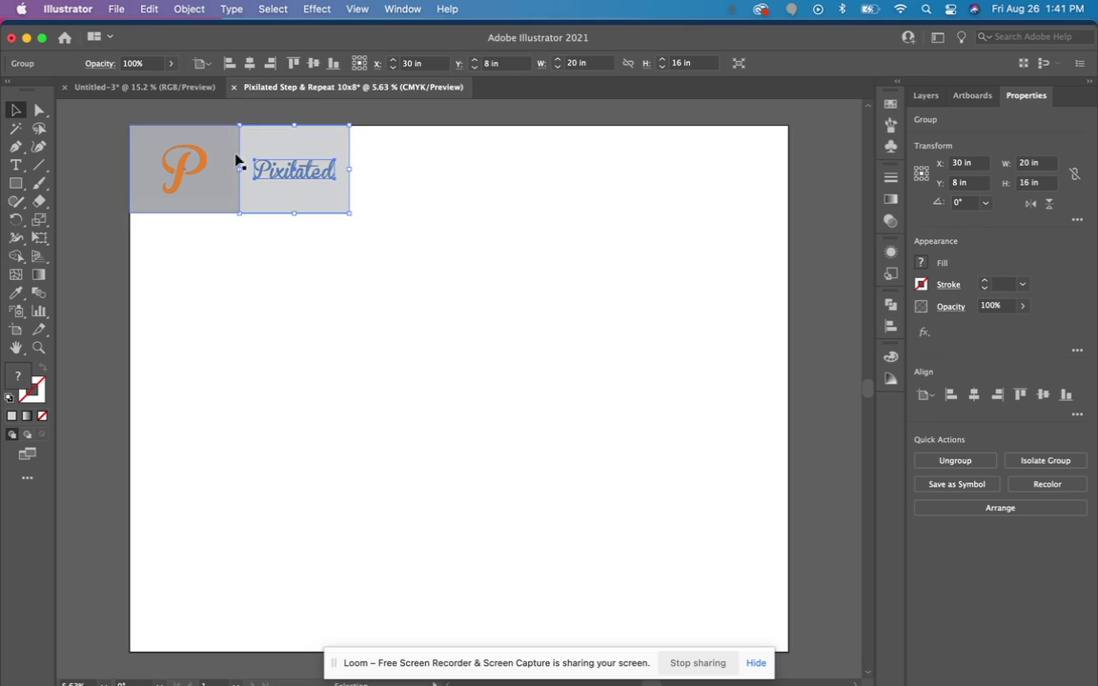
Group the P and Pixilated tiles into one pair
{"action": "left_click", "coordinate": [336, 261]}
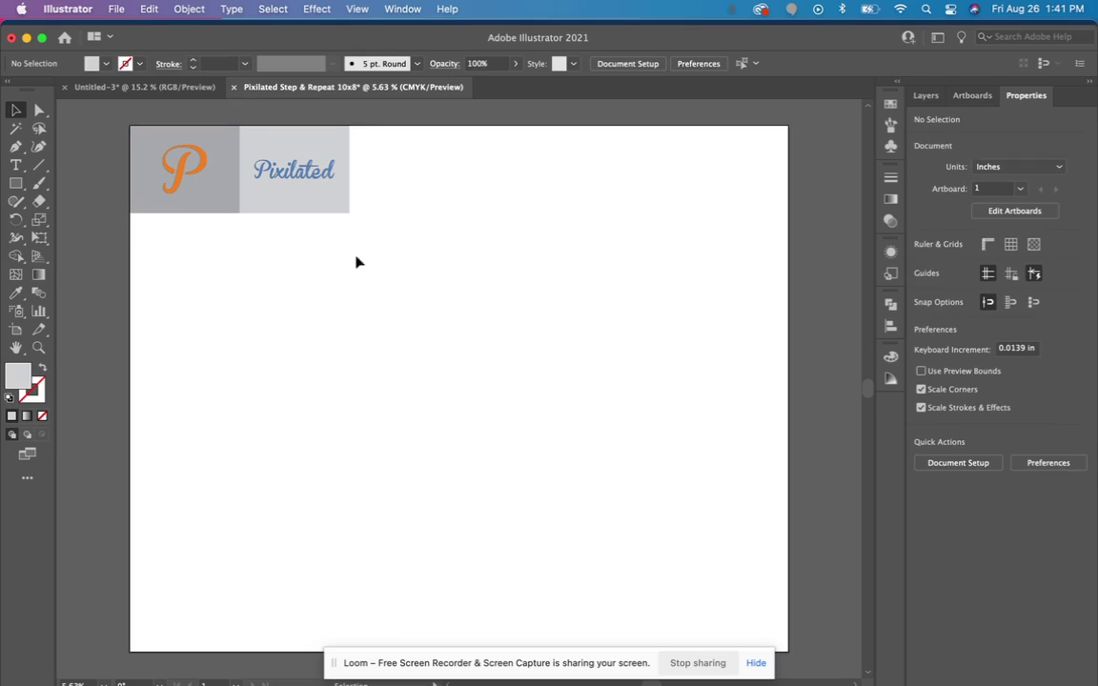
{"action": "left_click_drag", "start_coordinate": [360, 262], "coordinate": [184, 159]}
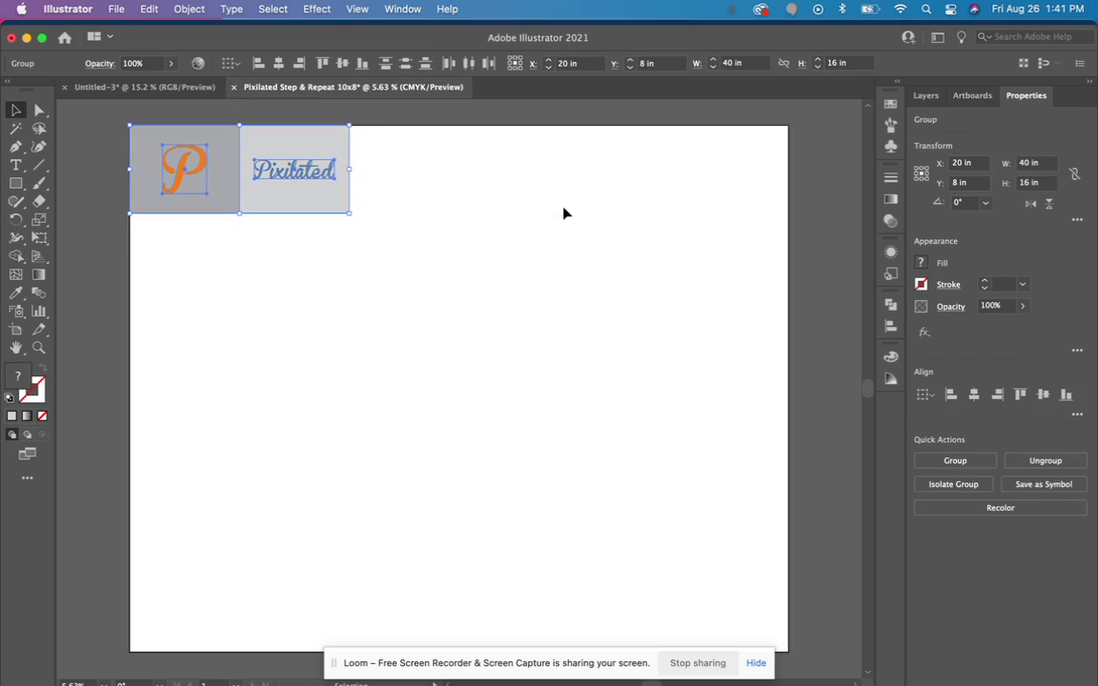
{"action": "key", "text": "super"}
{"action": "left_click", "coordinate": [189, 10]}
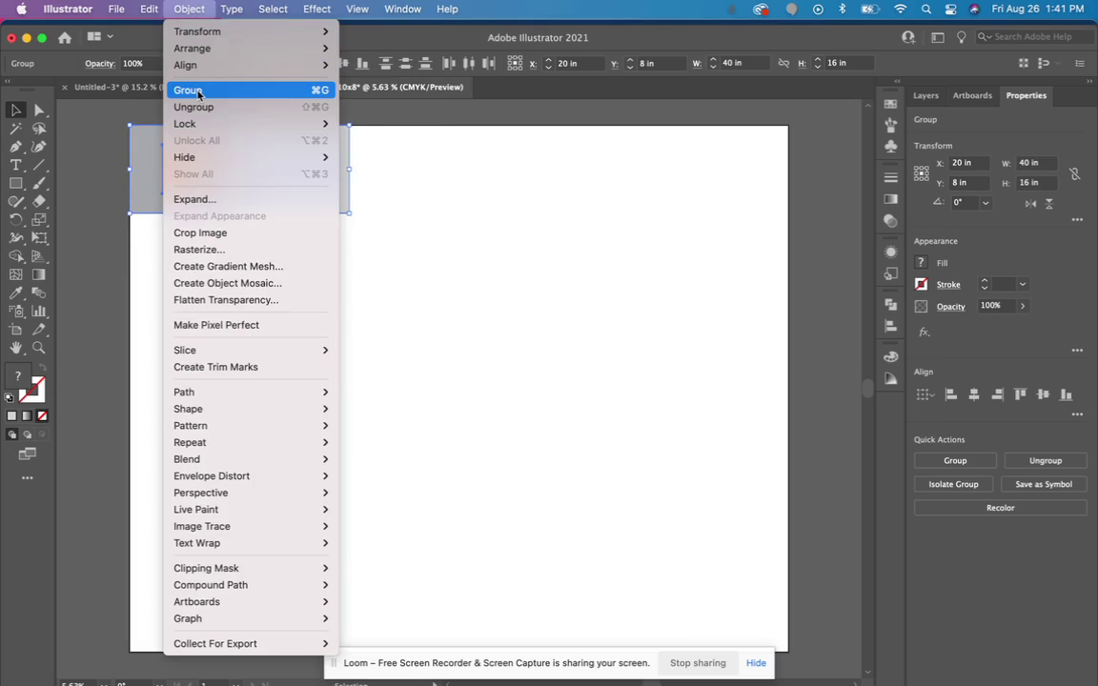
{"action": "left_click", "coordinate": [197, 92]}
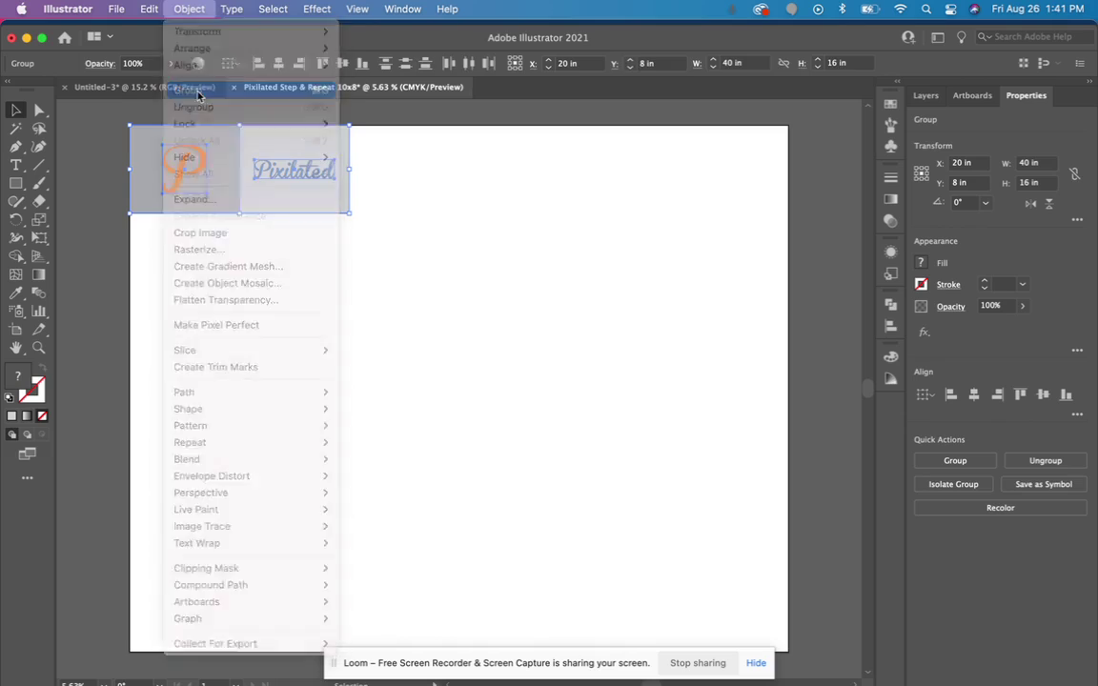
Repeat the pair twice with Cmd+D to fill the top row, then select the five right-hand tiles
{"action": "key", "text": "super+d"}
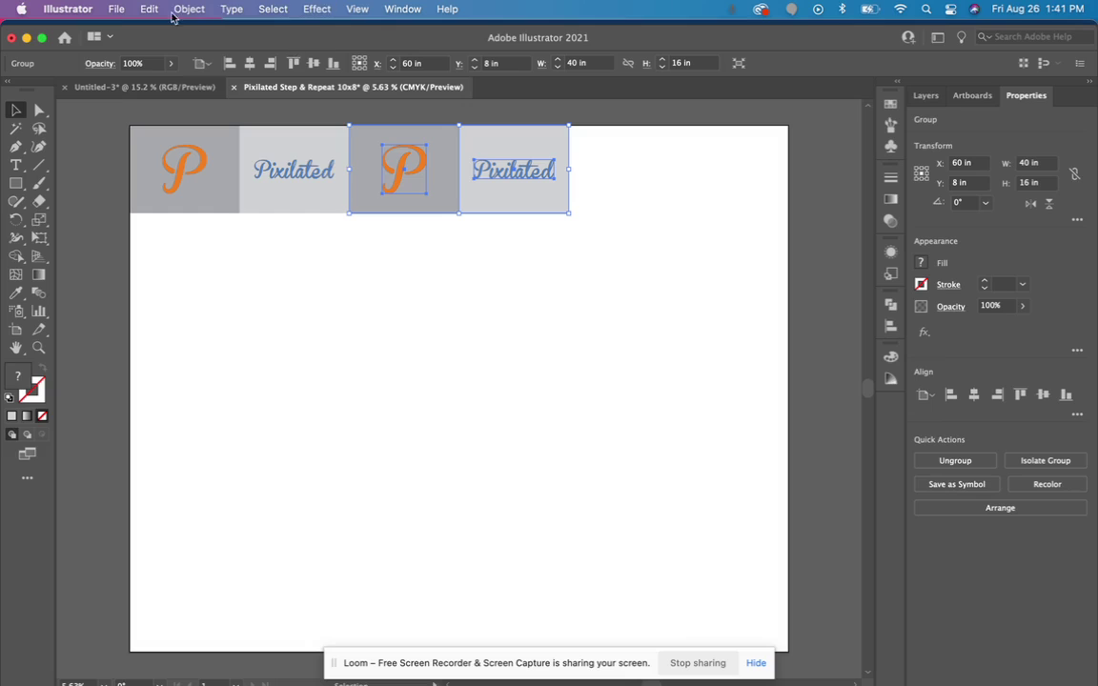
{"action": "key", "text": "super+d"}
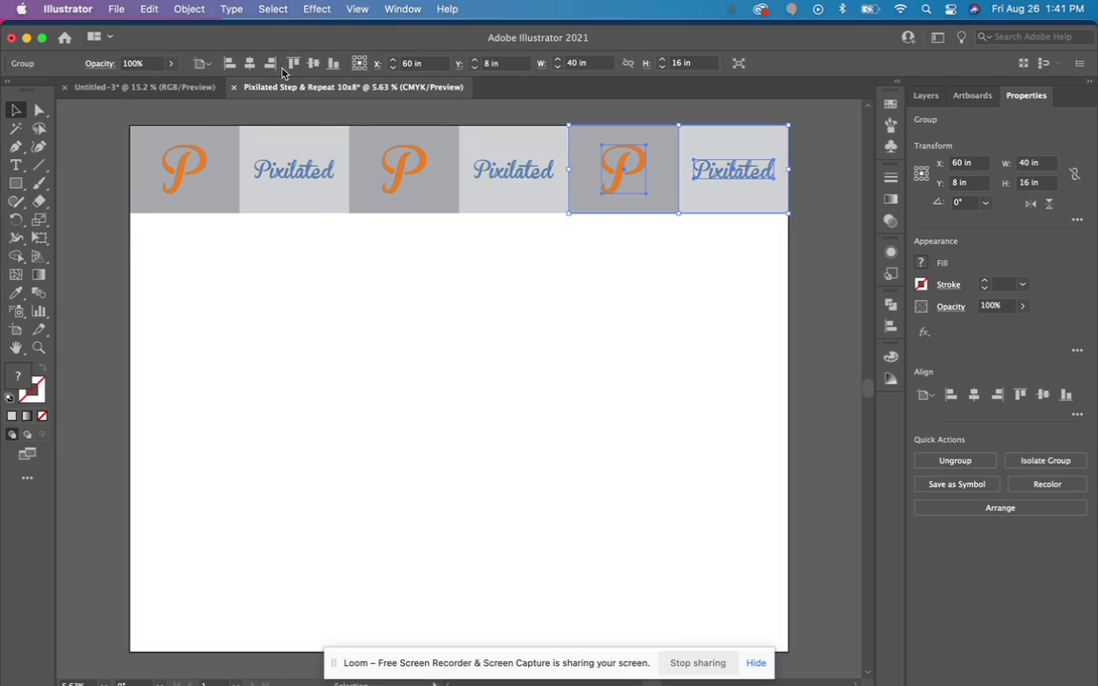
{"action": "left_click", "coordinate": [716, 269]}
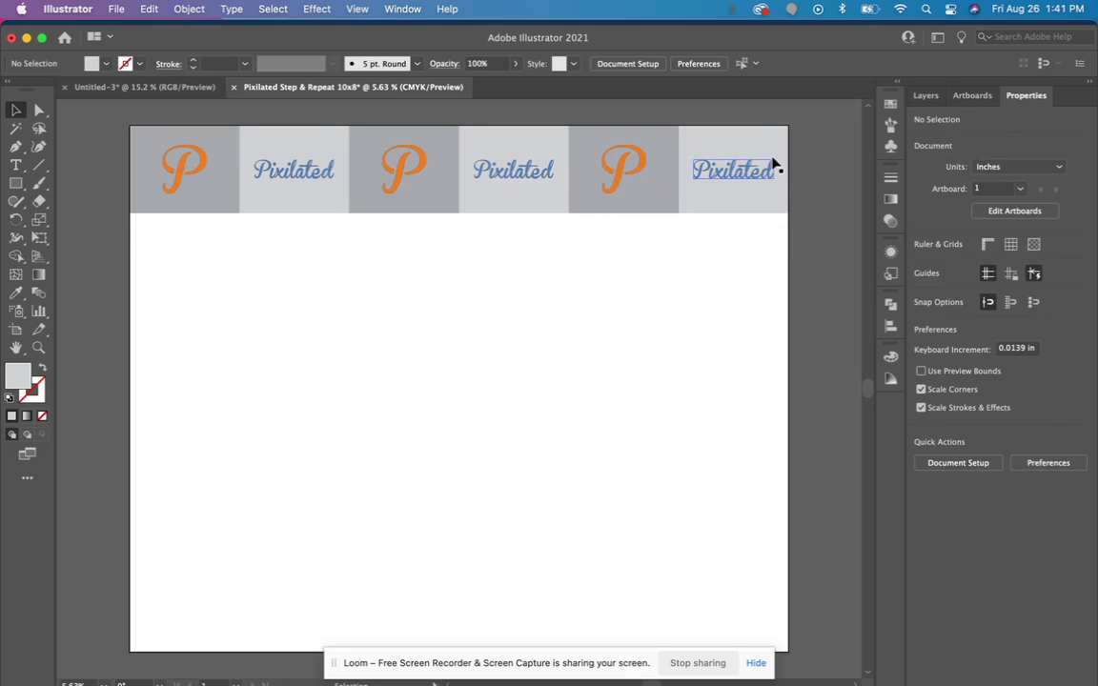
{"action": "left_click_drag", "start_coordinate": [787, 237], "coordinate": [248, 131]}
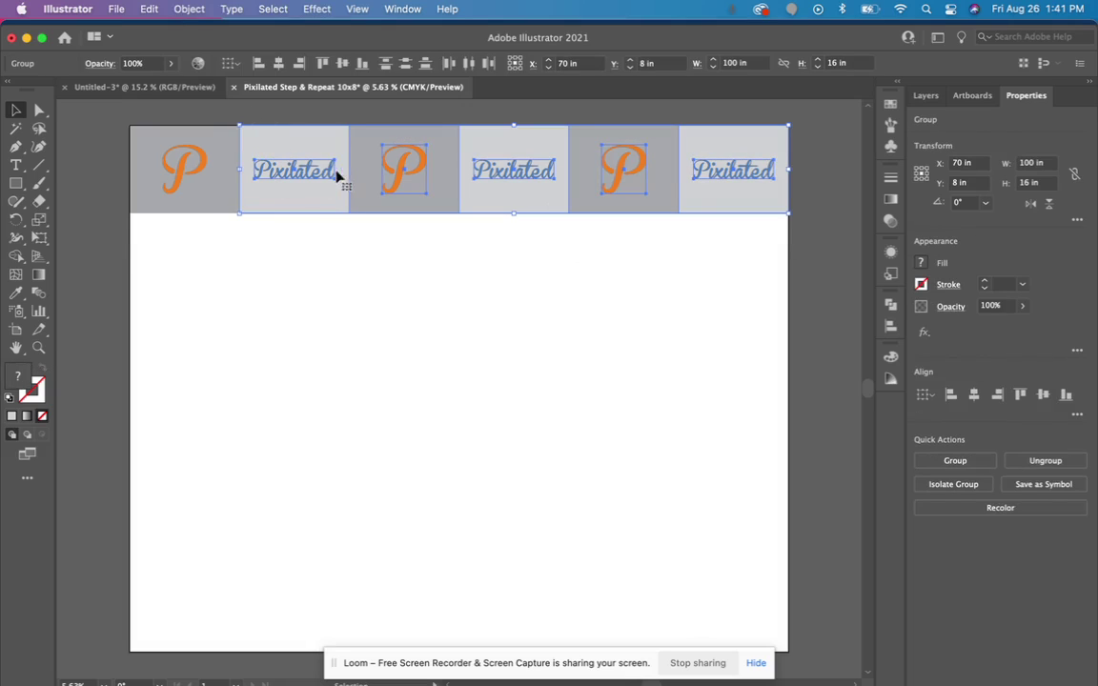
Group the five tiles and copy them down one row, aligned to the artboard's left edge
{"action": "left_click", "coordinate": [190, 9]}
{"action": "left_click", "coordinate": [201, 92]}
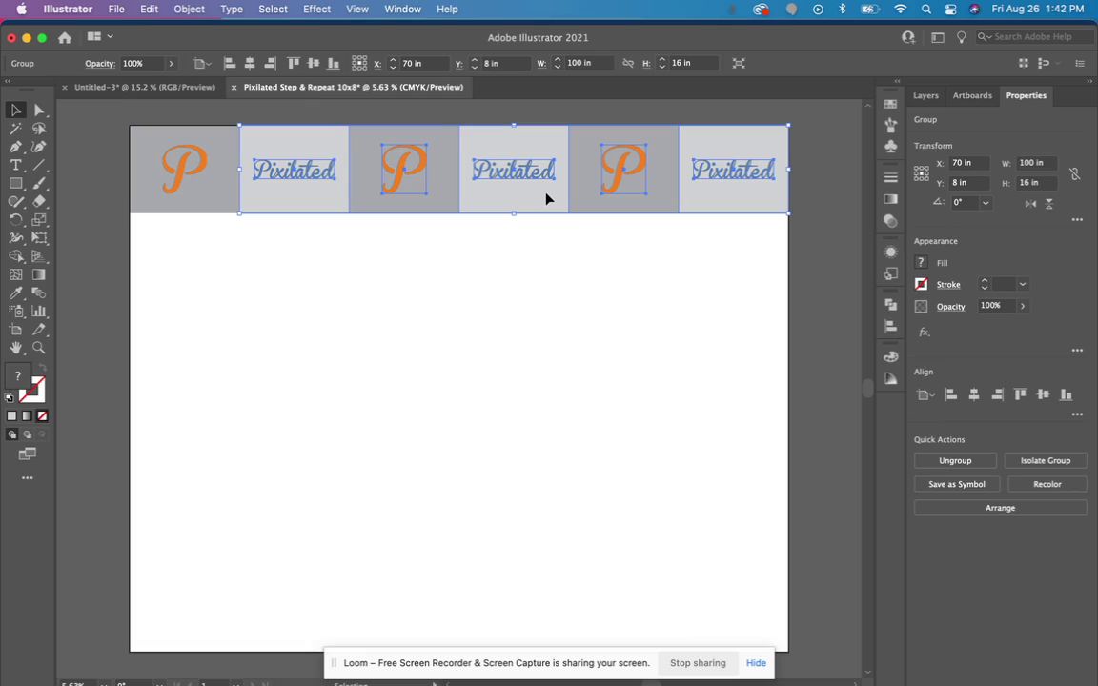
{"action": "left_click_drag", "start_coordinate": [546, 198], "coordinate": [544, 285]}
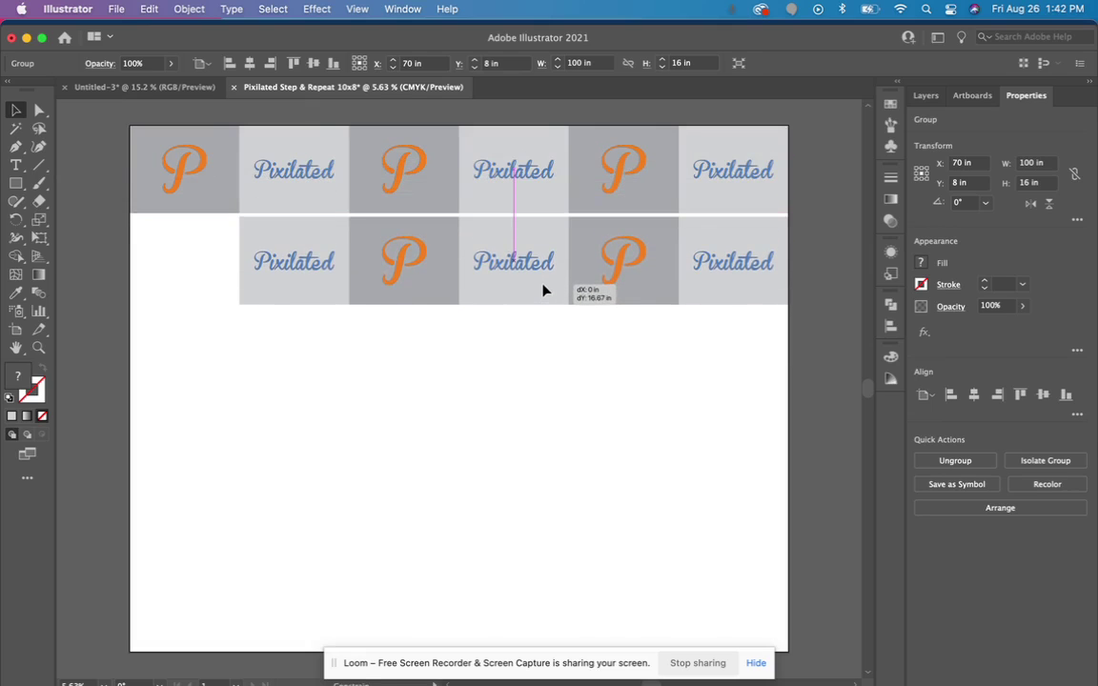
{"action": "left_click_drag", "start_coordinate": [545, 285], "coordinate": [545, 288]}
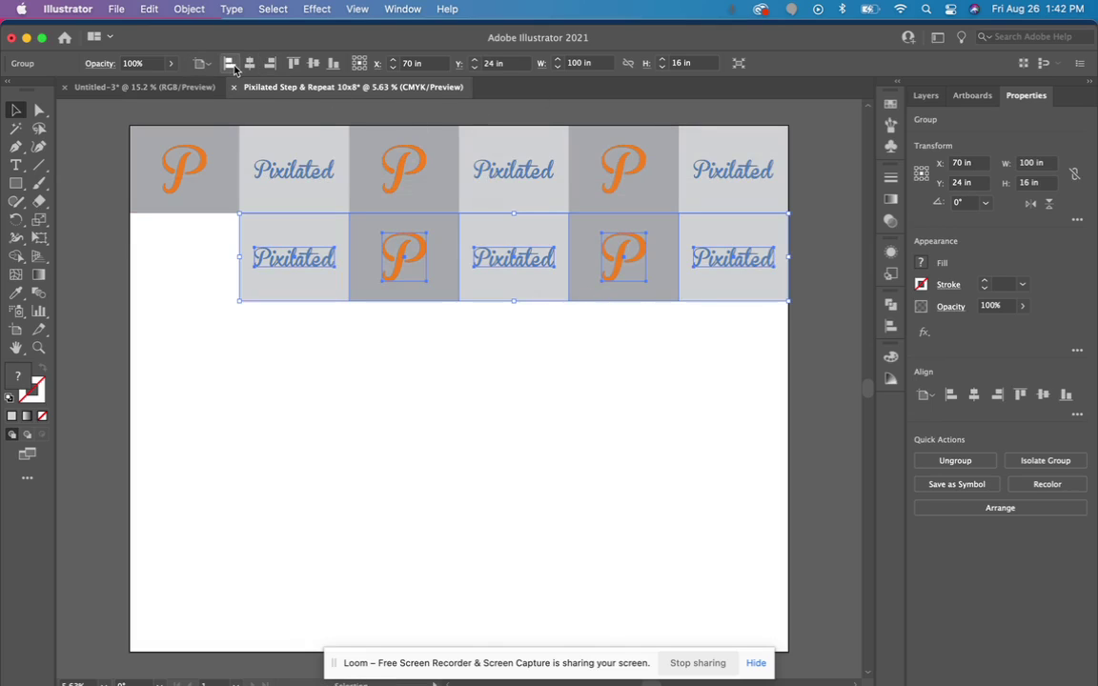
{"action": "left_click", "coordinate": [230, 63]}
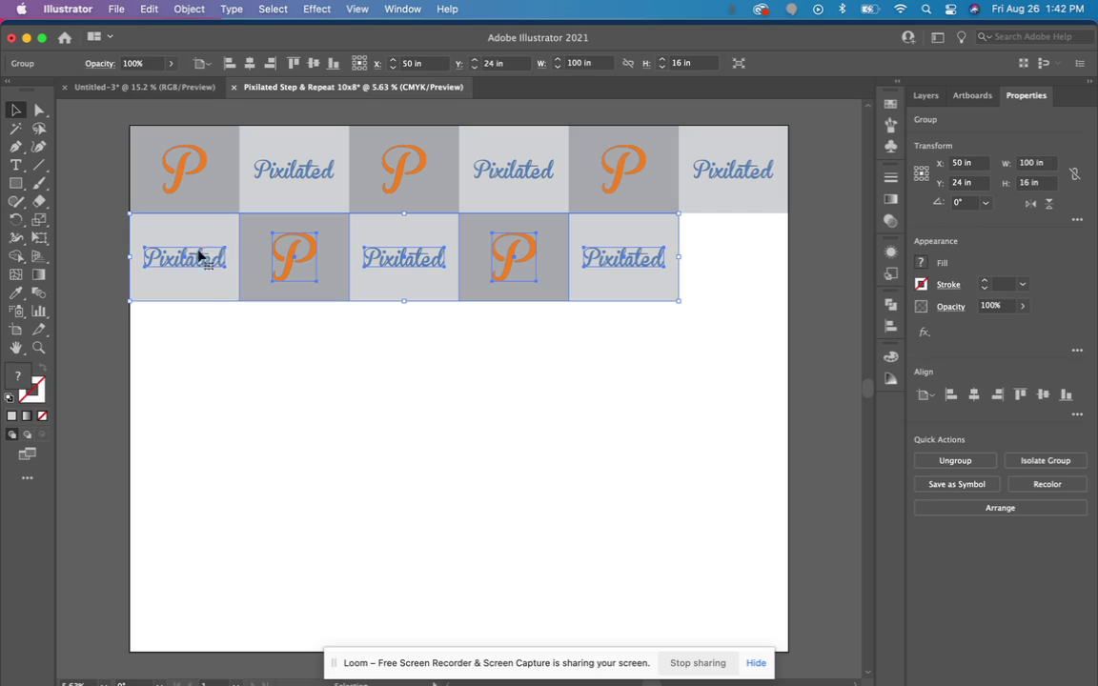
{"action": "left_click", "coordinate": [327, 388]}
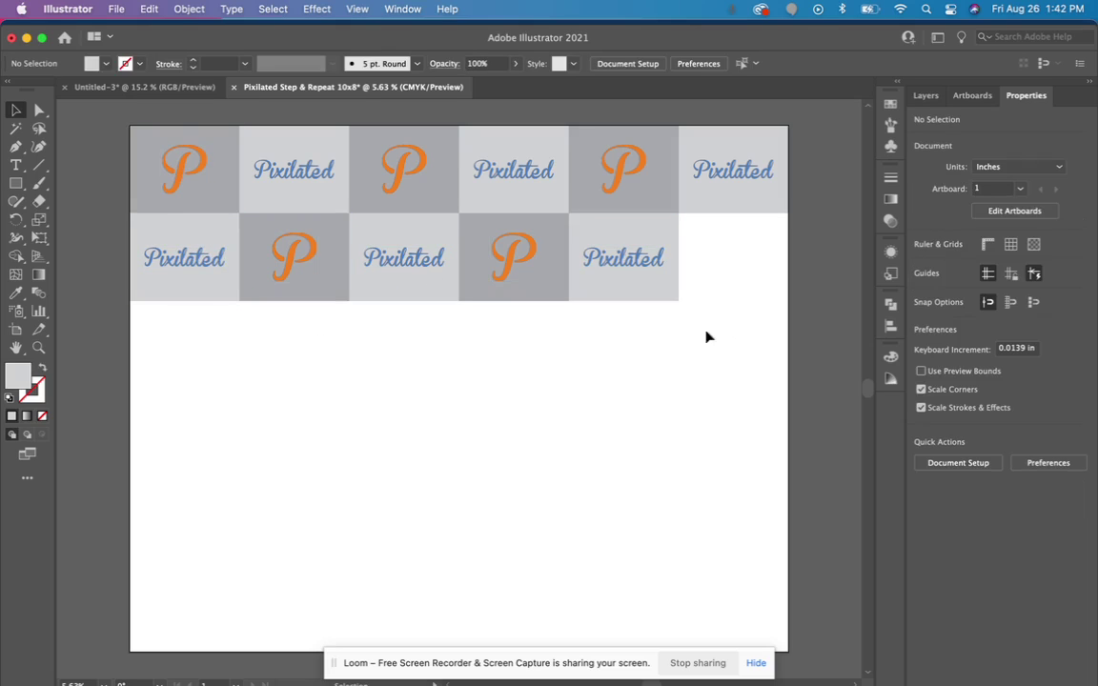
Copy the top-left P tile to the right end of the second row
{"action": "left_click", "coordinate": [168, 179]}
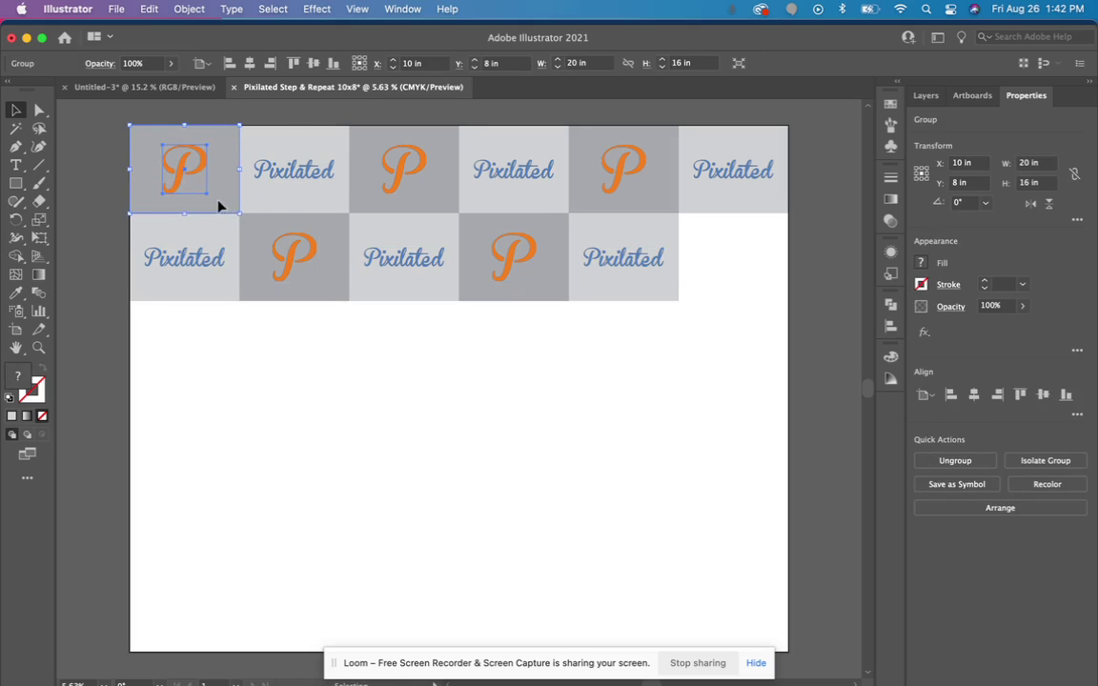
{"action": "left_click_drag", "start_coordinate": [218, 205], "coordinate": [764, 202]}
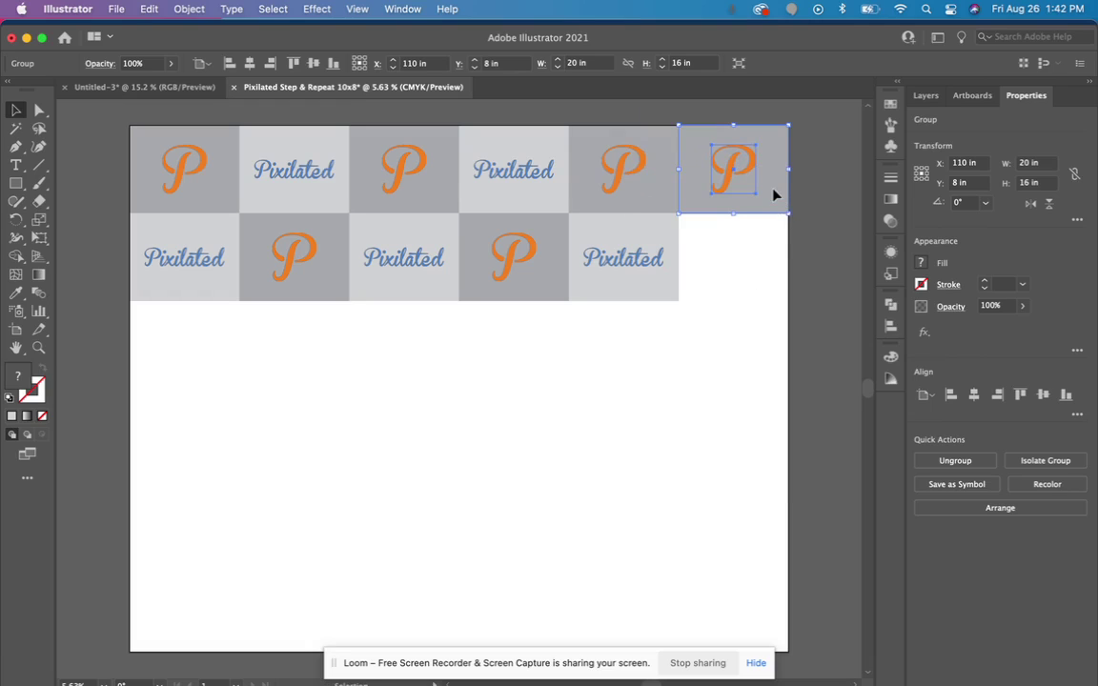
{"action": "left_click_drag", "start_coordinate": [774, 195], "coordinate": [778, 283]}
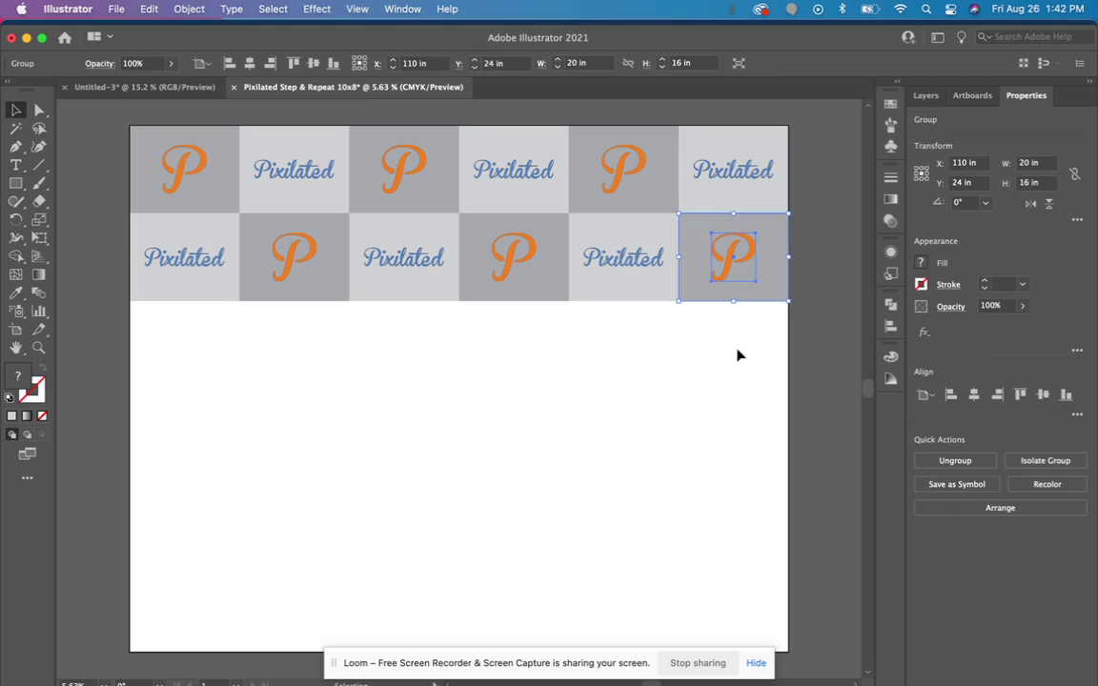
{"action": "left_click", "coordinate": [667, 348]}
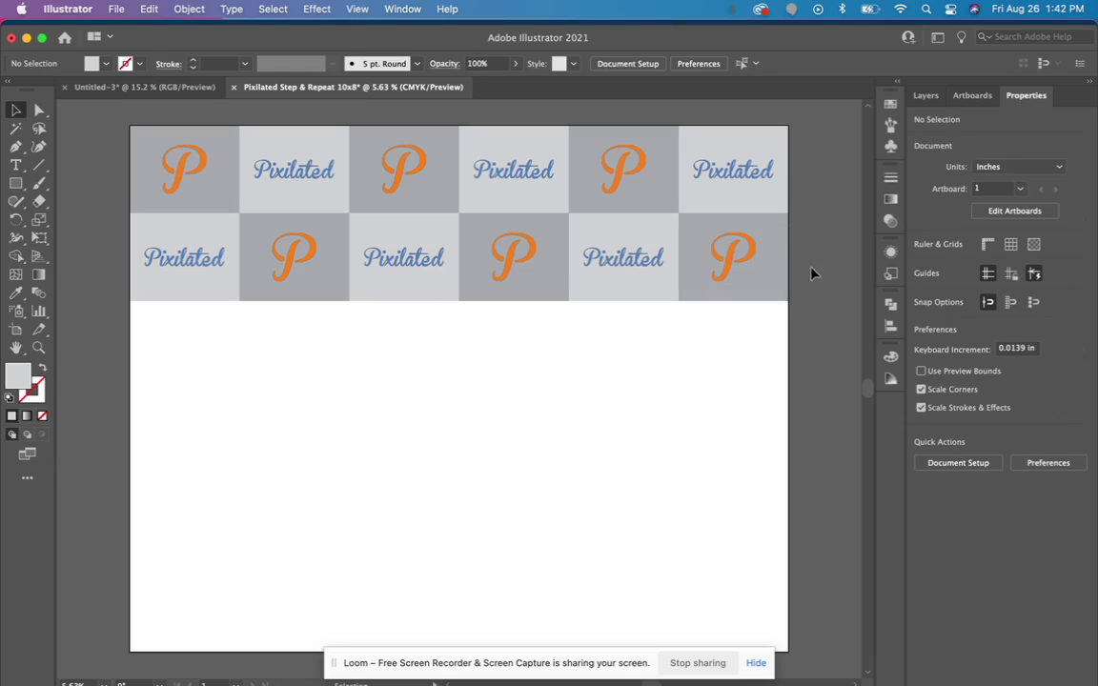
Group all twelve tiles of the two rows
{"action": "left_click", "coordinate": [170, 162]}
{"action": "left_click", "coordinate": [190, 10]}
{"action": "left_click", "coordinate": [188, 90]}
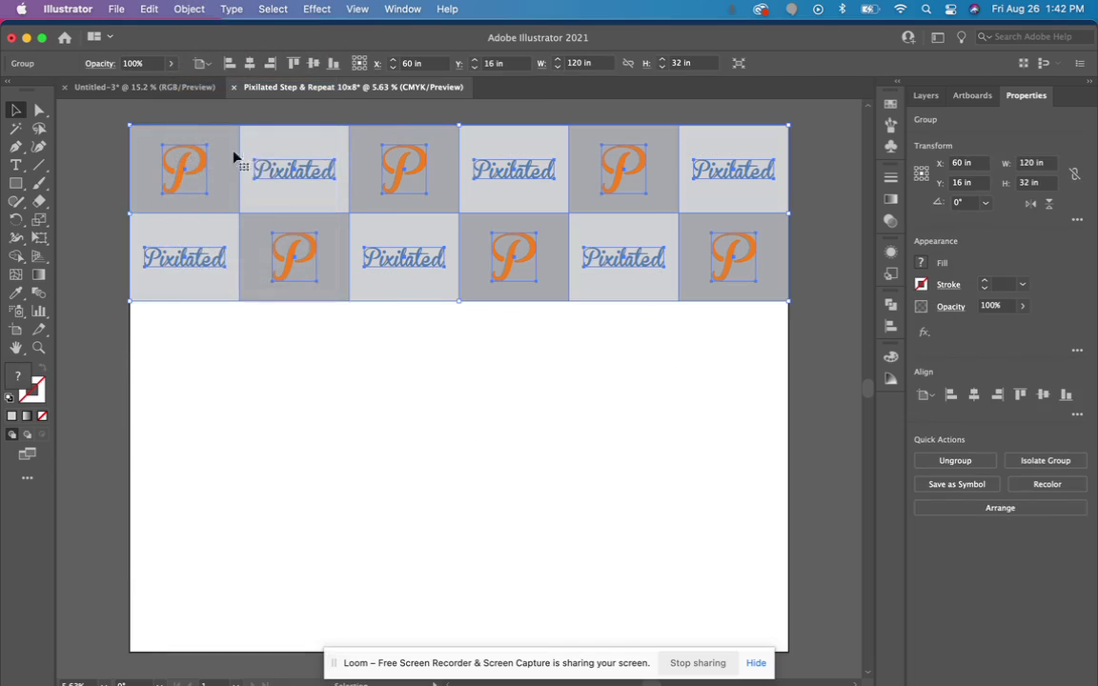
Copy the two-row strip into rows three and four, then repeat it into rows five and six
{"action": "key", "text": "a"}
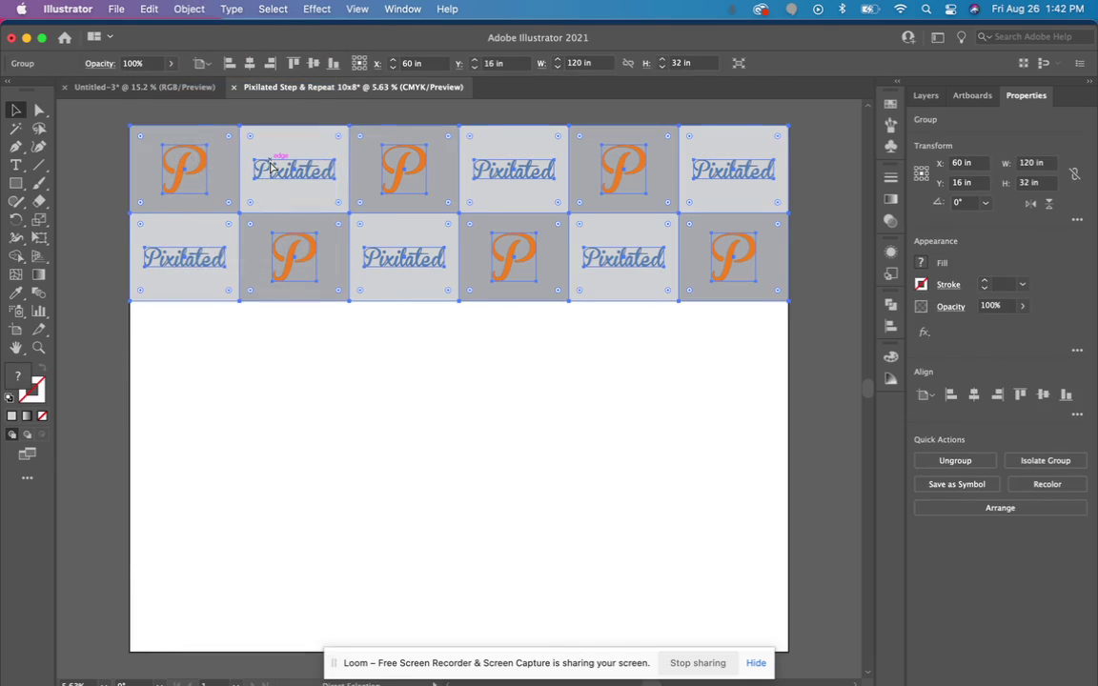
{"action": "key", "text": "v"}
{"action": "key", "text": "v"}
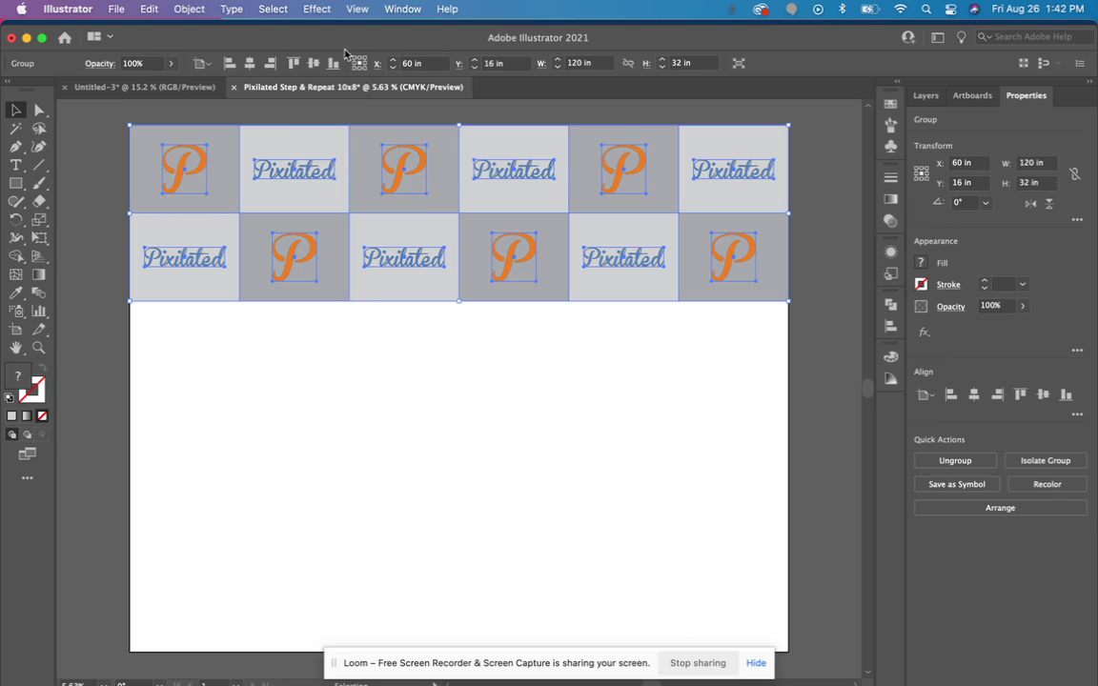
{"action": "left_click_drag", "start_coordinate": [373, 252], "coordinate": [373, 340]}
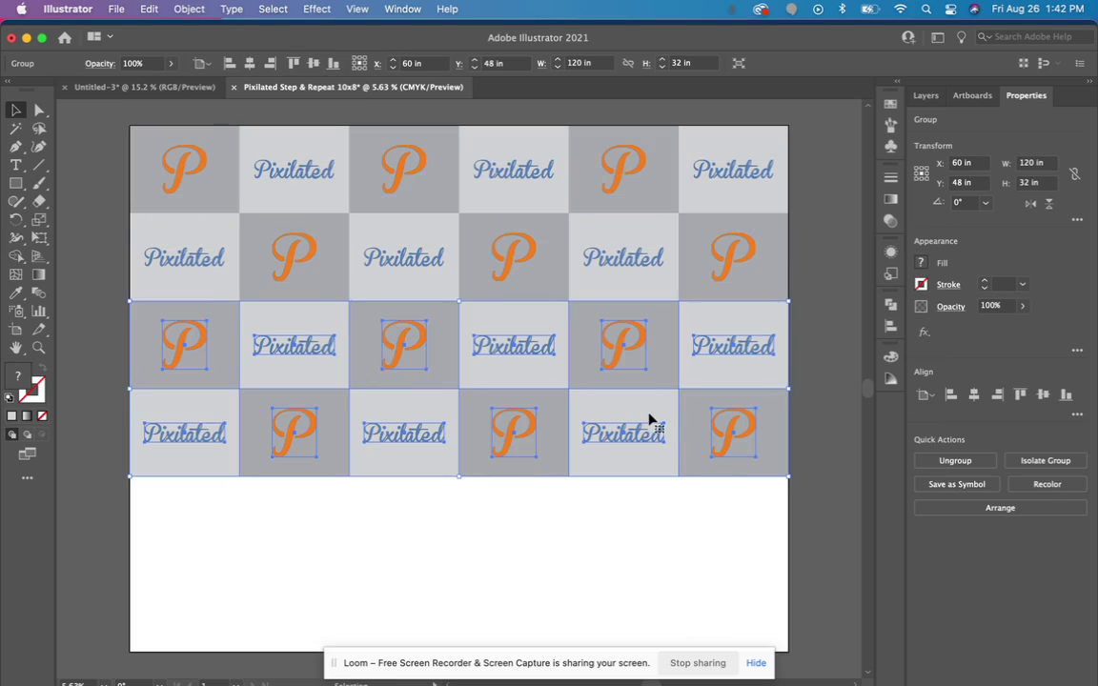
{"action": "key", "text": "super+alt+bracketleft"}
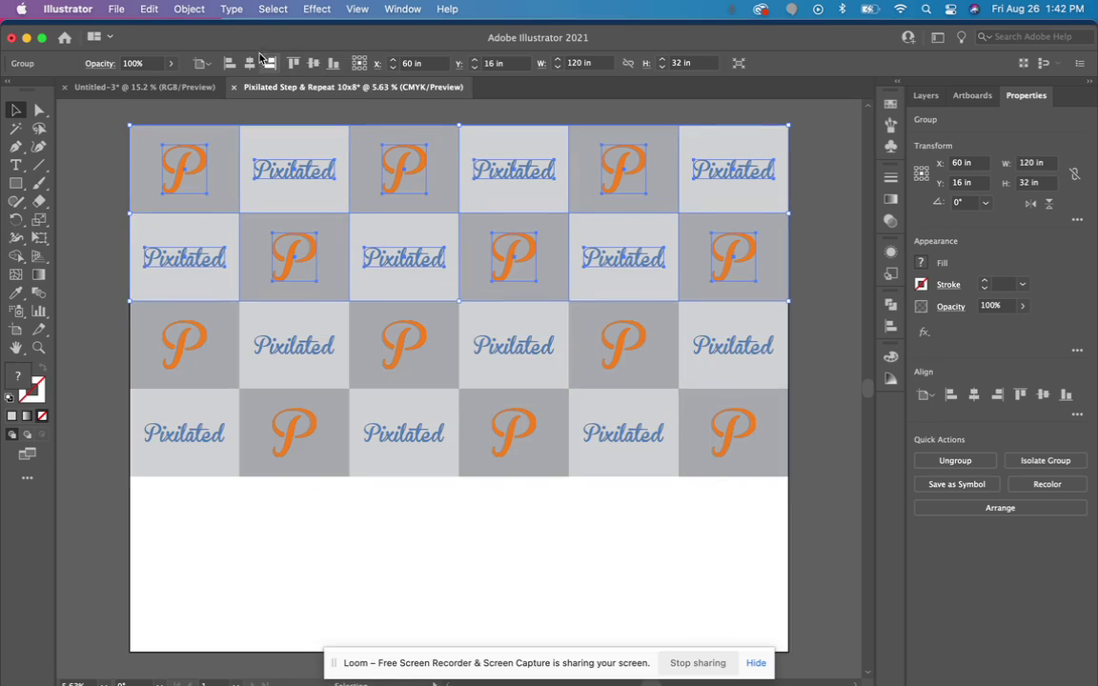
{"action": "key", "text": "super+d"}
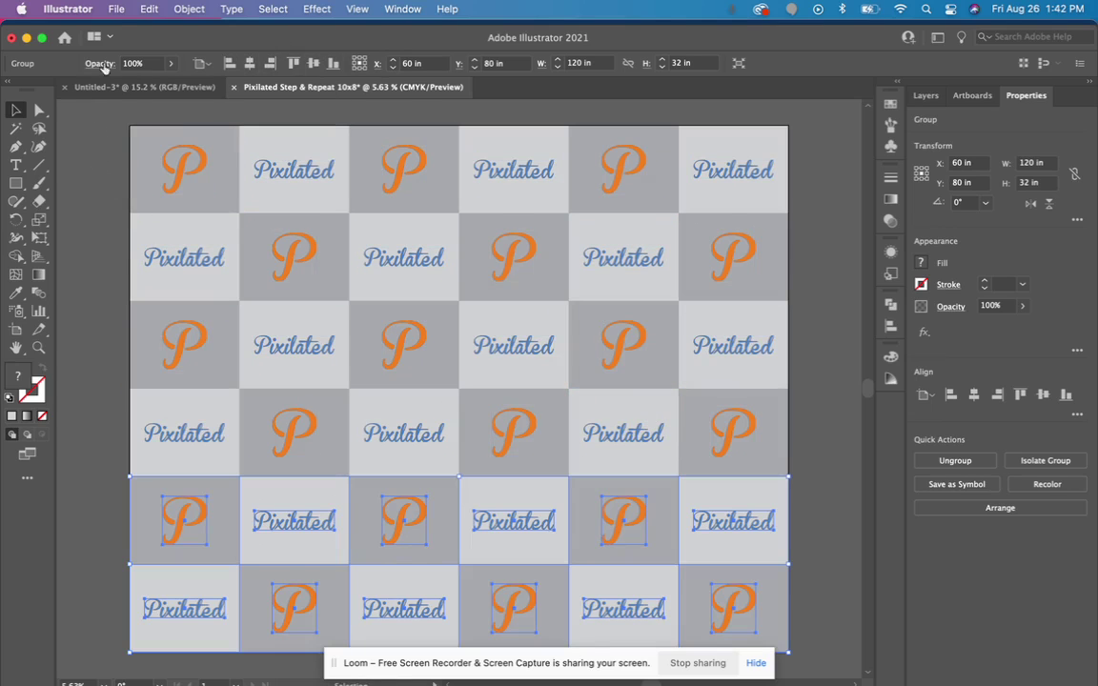
Select all the tiles and ungroup them into separate pieces
{"action": "left_click_drag", "start_coordinate": [820, 649], "coordinate": [493, 236]}
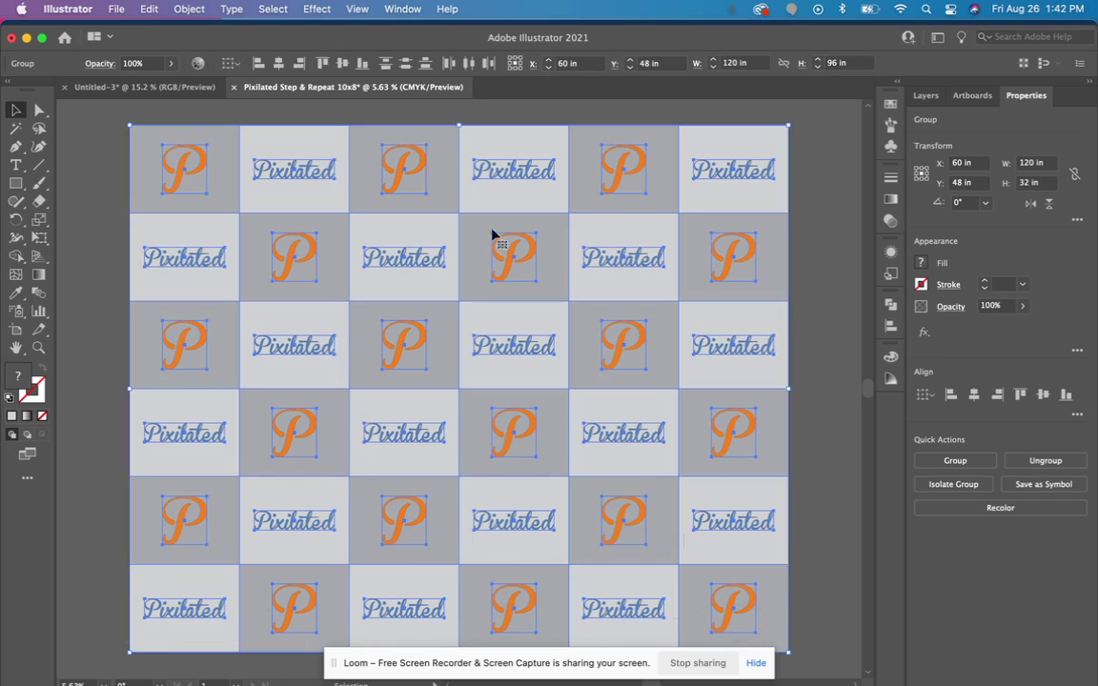
{"action": "left_click", "coordinate": [164, 13]}
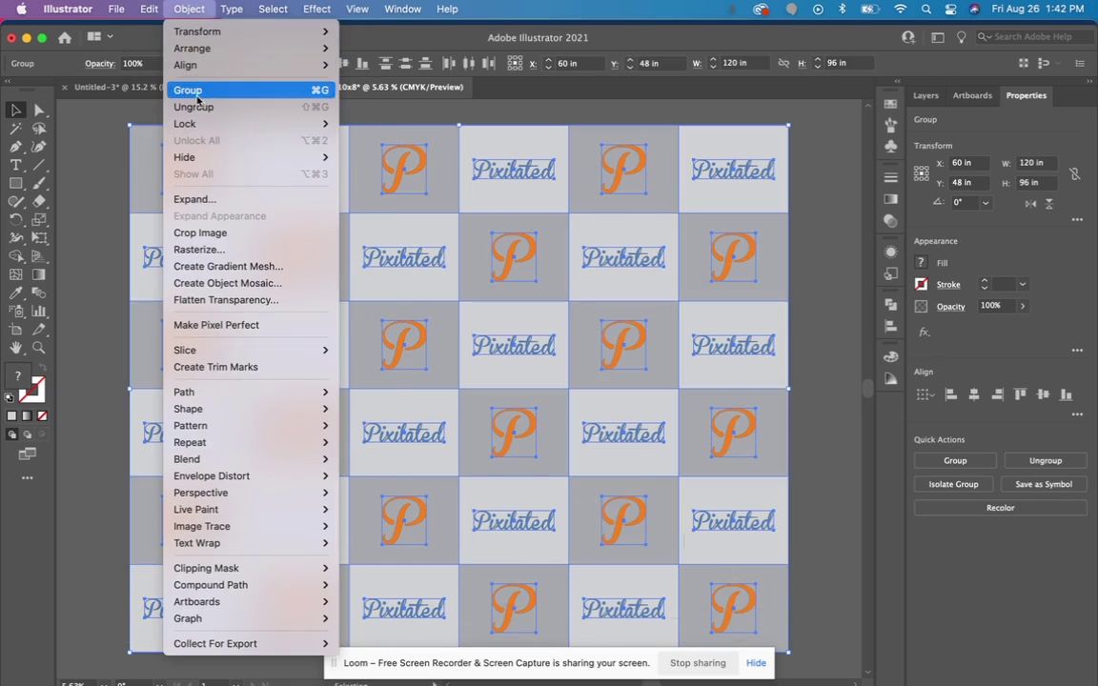
{"action": "left_click", "coordinate": [181, 101]}
{"action": "left_click", "coordinate": [190, 10]}
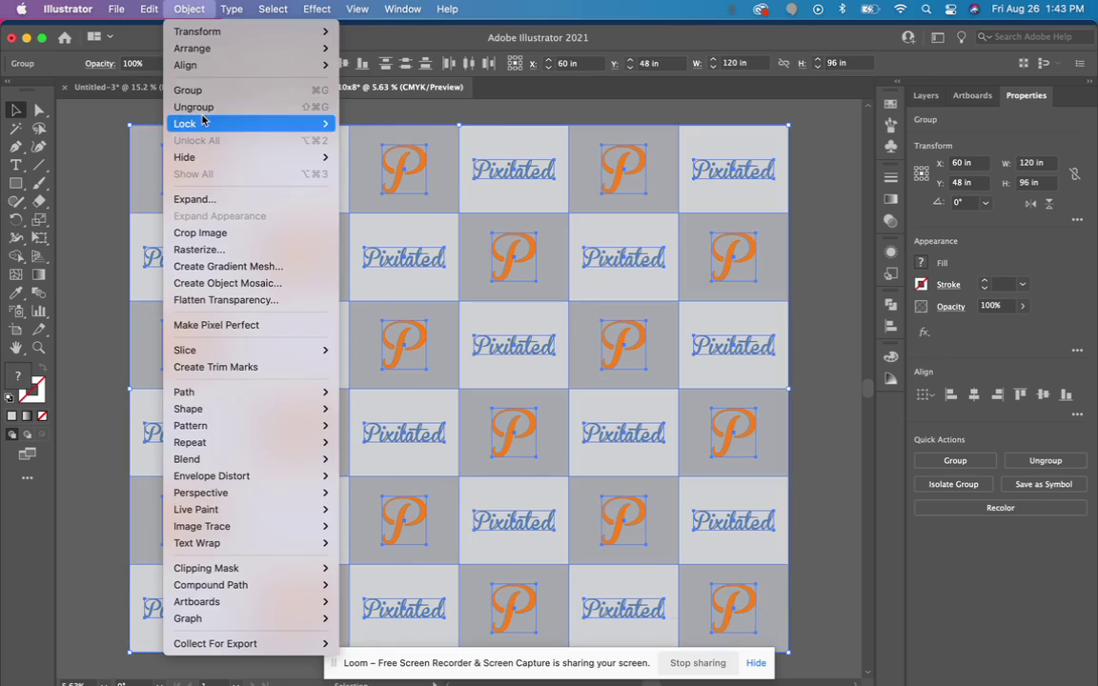
{"action": "left_click", "coordinate": [200, 107]}
{"action": "left_click", "coordinate": [197, 8]}
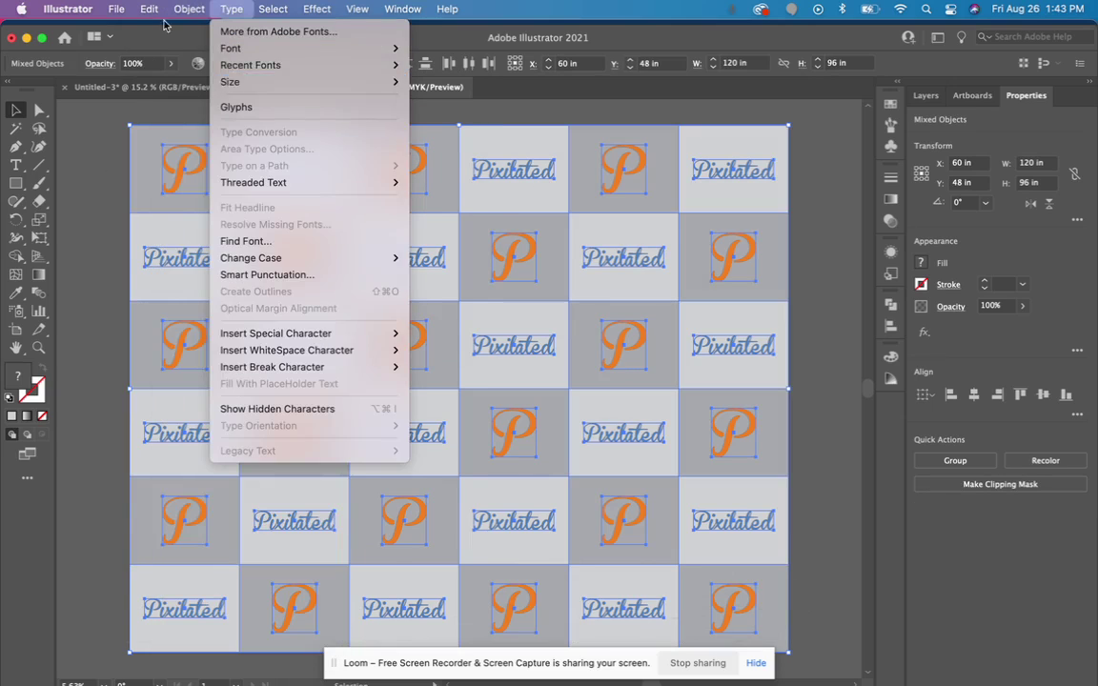
{"action": "left_click", "coordinate": [189, 10]}
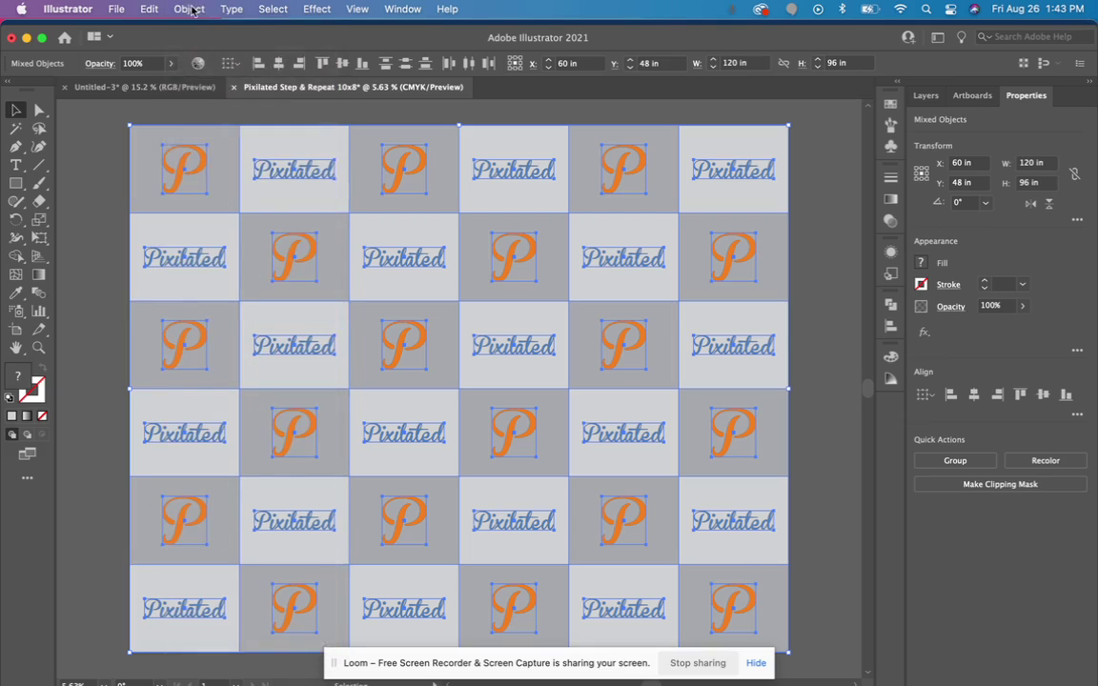
{"action": "left_click", "coordinate": [185, 9]}
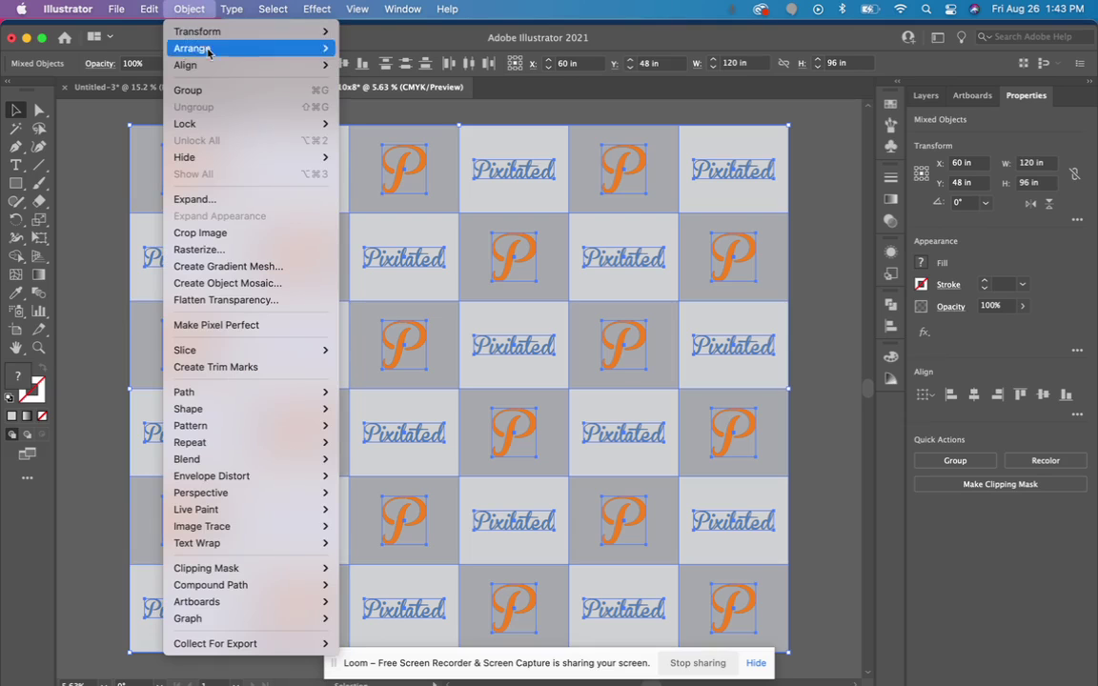
{"action": "left_click", "coordinate": [831, 292]}
{"action": "left_click", "coordinate": [822, 253]}
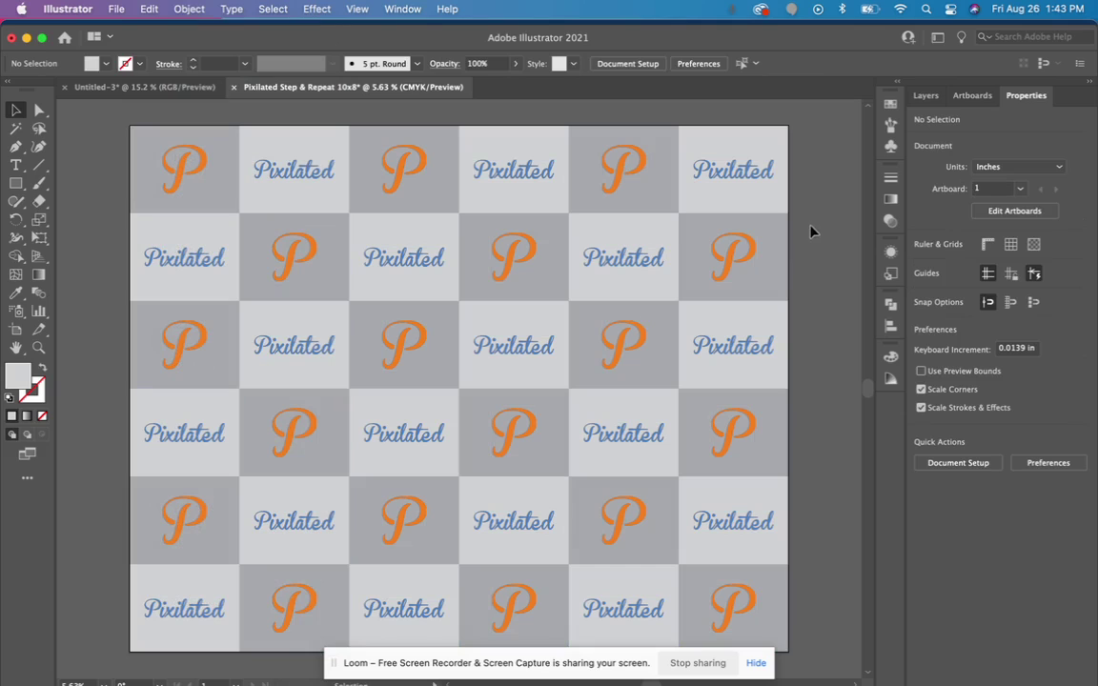
Delete the three grey background rectangles behind the row pairs
{"action": "left_click", "coordinate": [110, 207]}
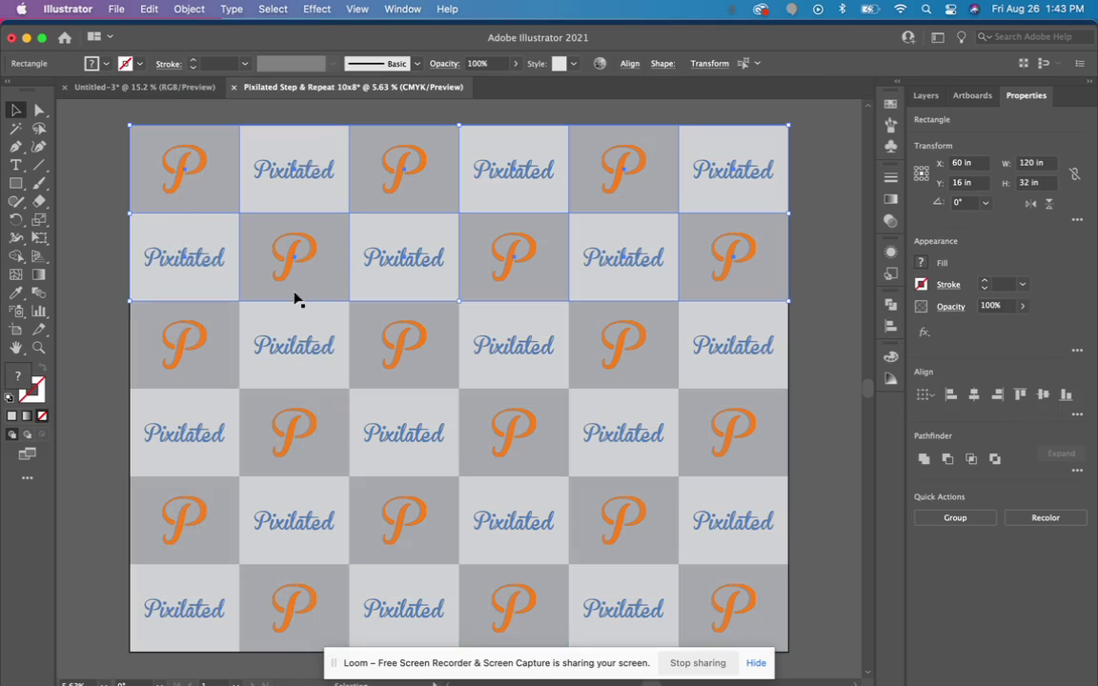
{"action": "key", "text": "Delete"}
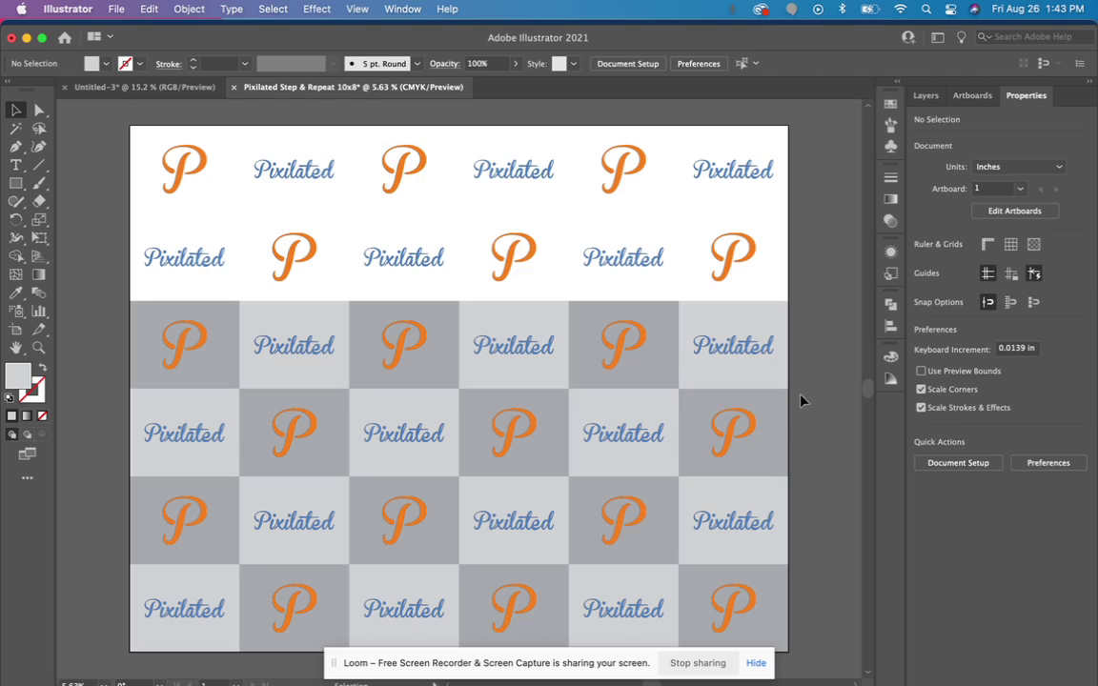
{"action": "left_click", "coordinate": [125, 385]}
{"action": "key", "text": "Delete"}
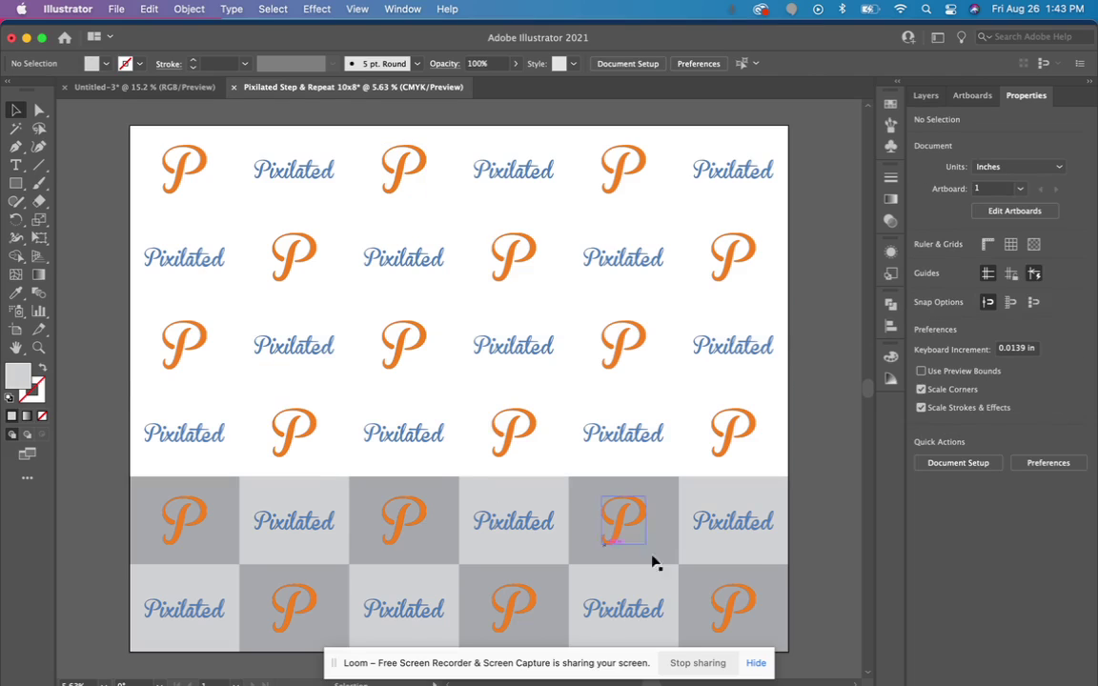
{"action": "left_click", "coordinate": [117, 560]}
{"action": "key", "text": "Delete"}
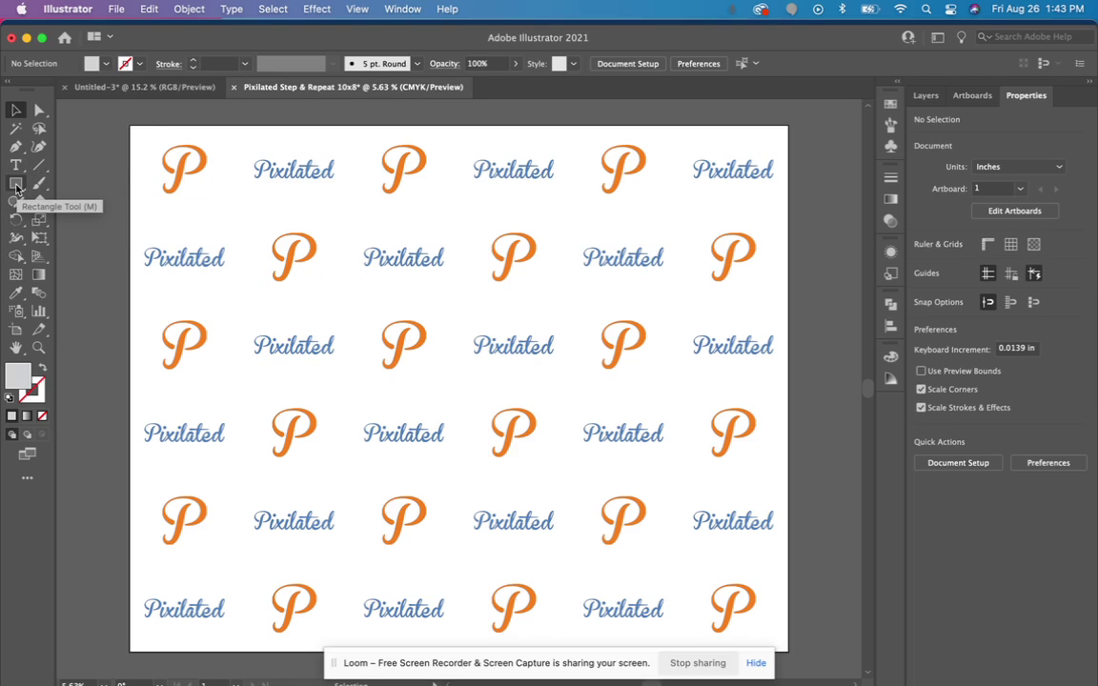
Draw a rectangle covering the whole artboard and send it behind the logos
{"action": "left_click", "coordinate": [16, 186]}
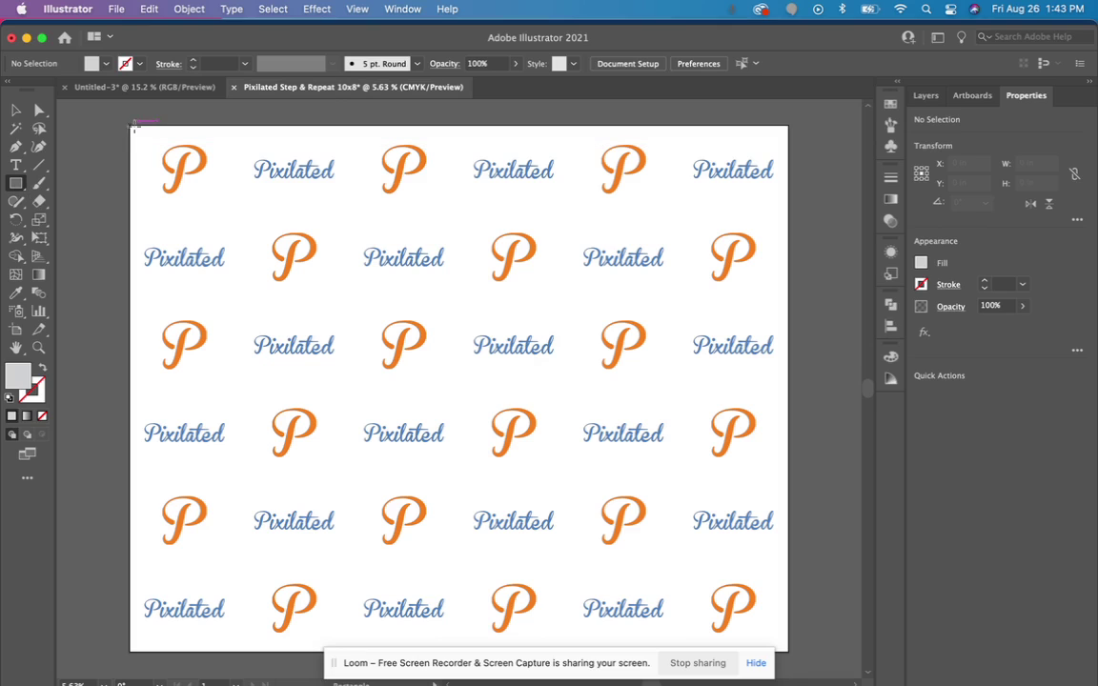
{"action": "left_click_drag", "start_coordinate": [129, 123], "coordinate": [790, 652]}
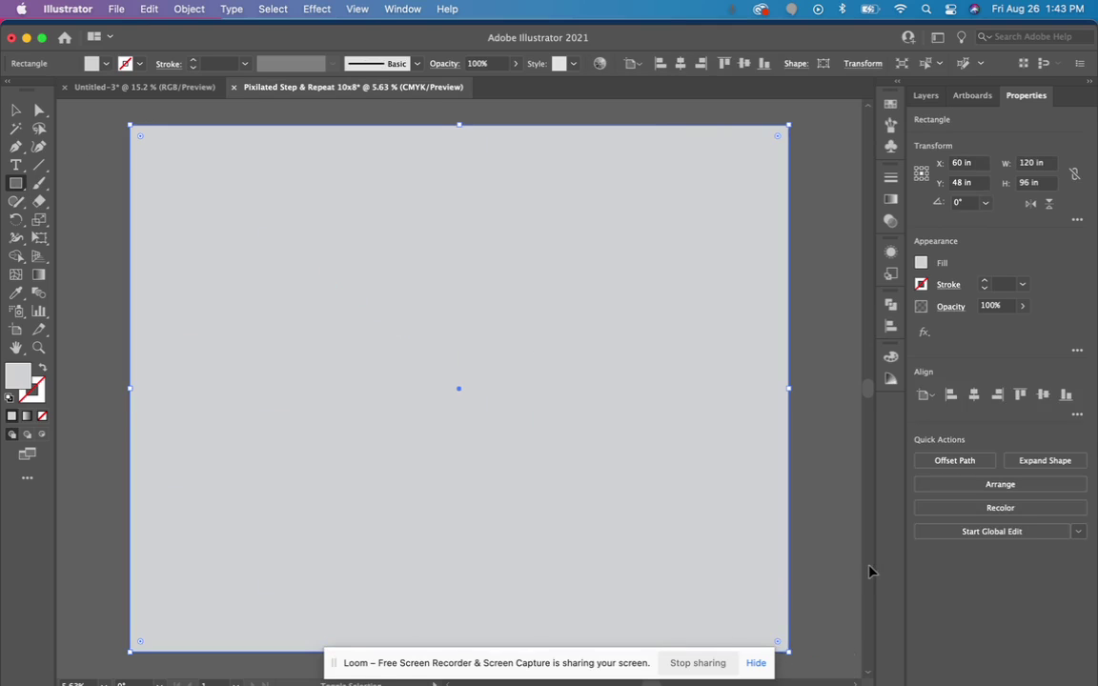
{"action": "key", "text": "super+shift+bracketleft"}
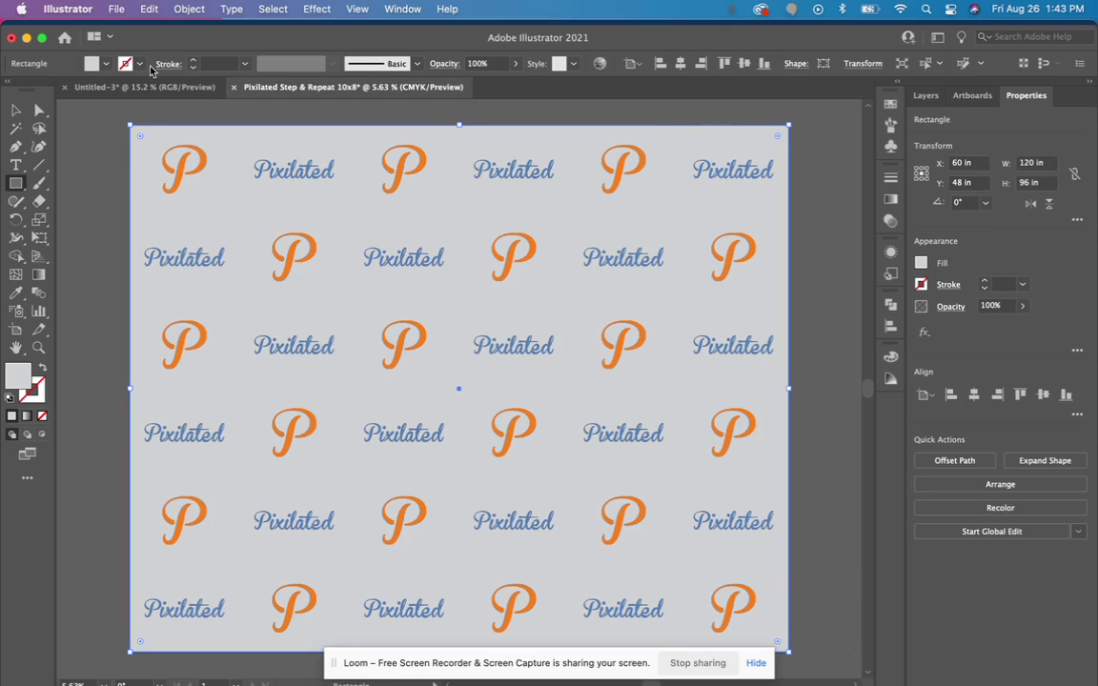
Give the background rectangle a light grey fill and confirm its 120 × 96 in size
{"action": "left_click", "coordinate": [105, 64]}
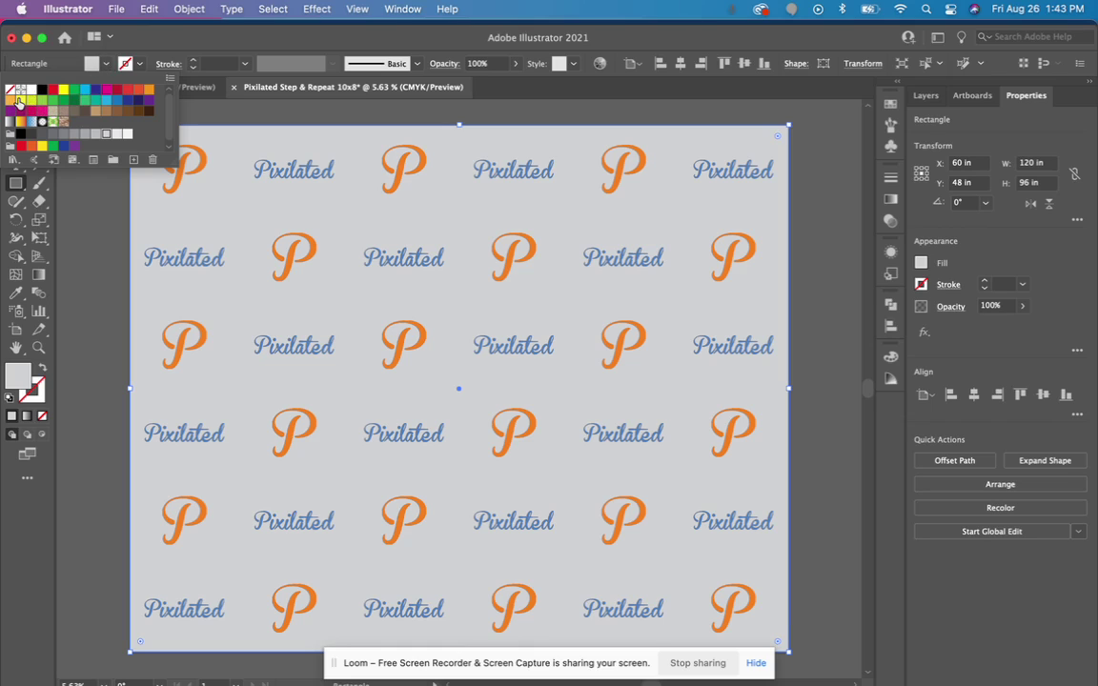
{"action": "left_click", "coordinate": [19, 101]}
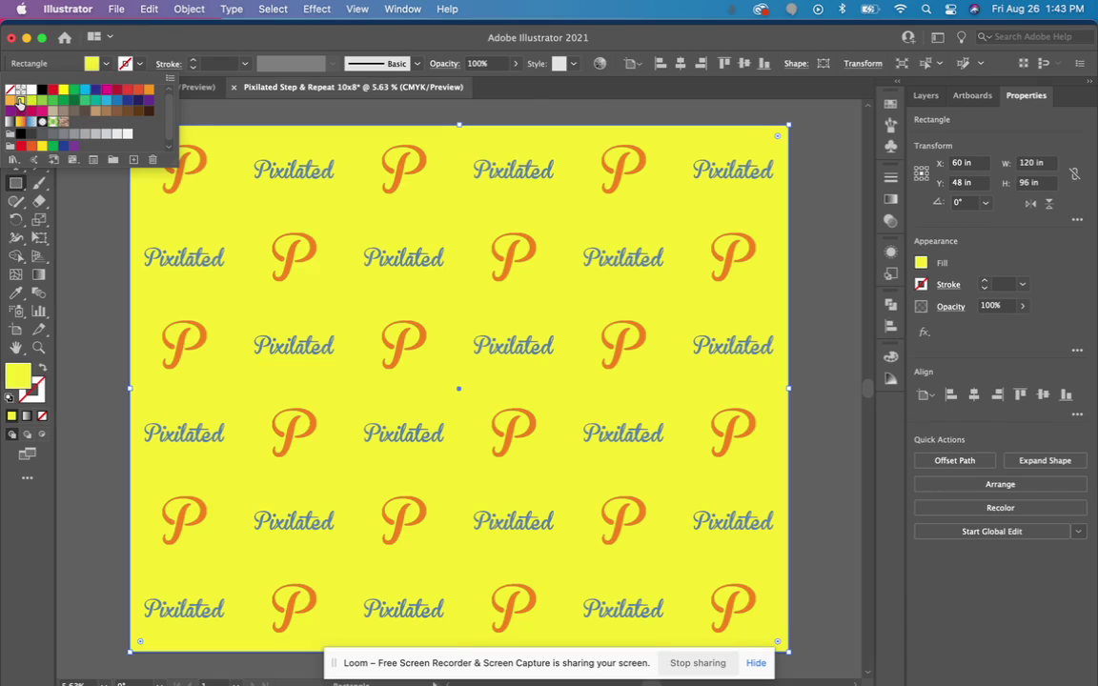
{"action": "left_click", "coordinate": [94, 114]}
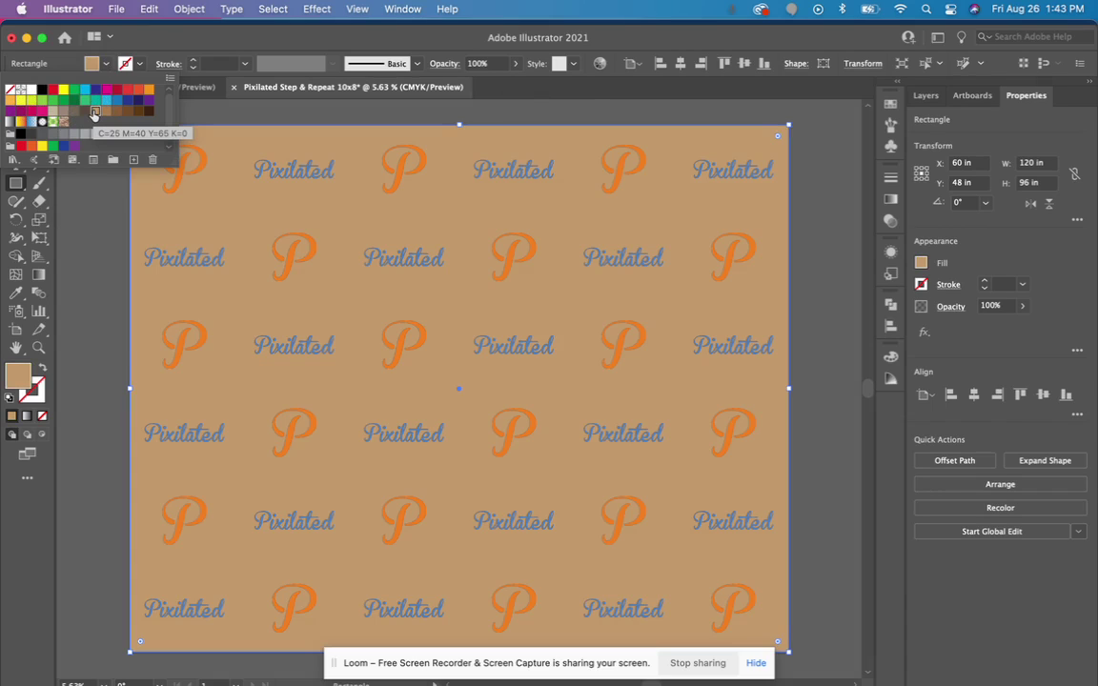
{"action": "left_click", "coordinate": [116, 135]}
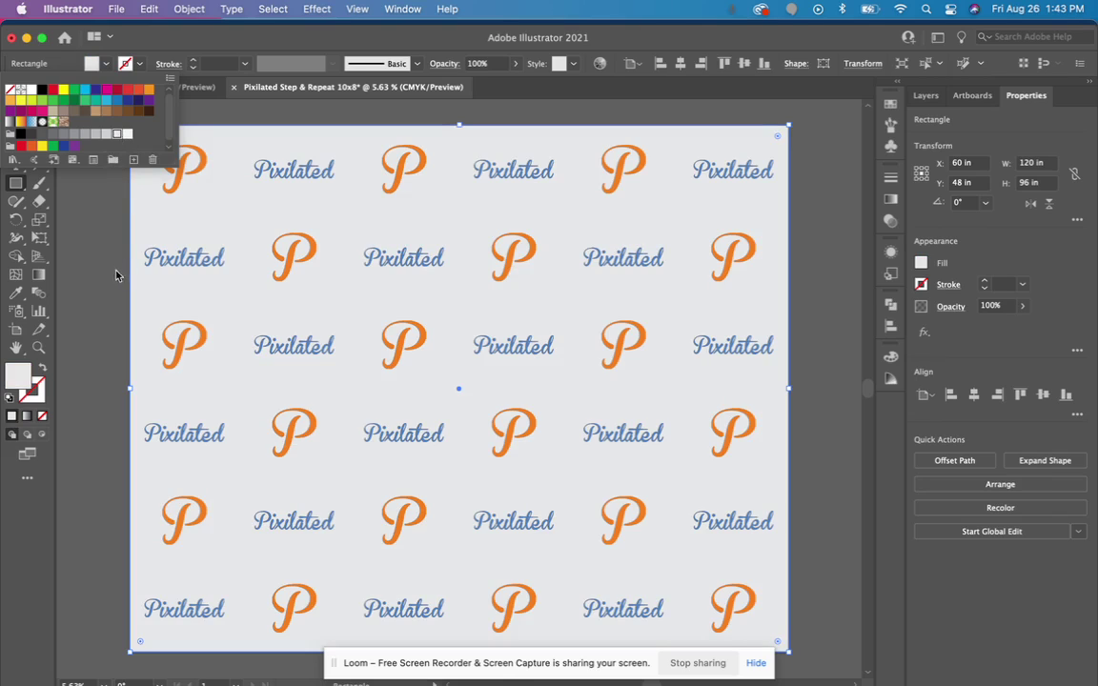
{"action": "left_click", "coordinate": [82, 169]}
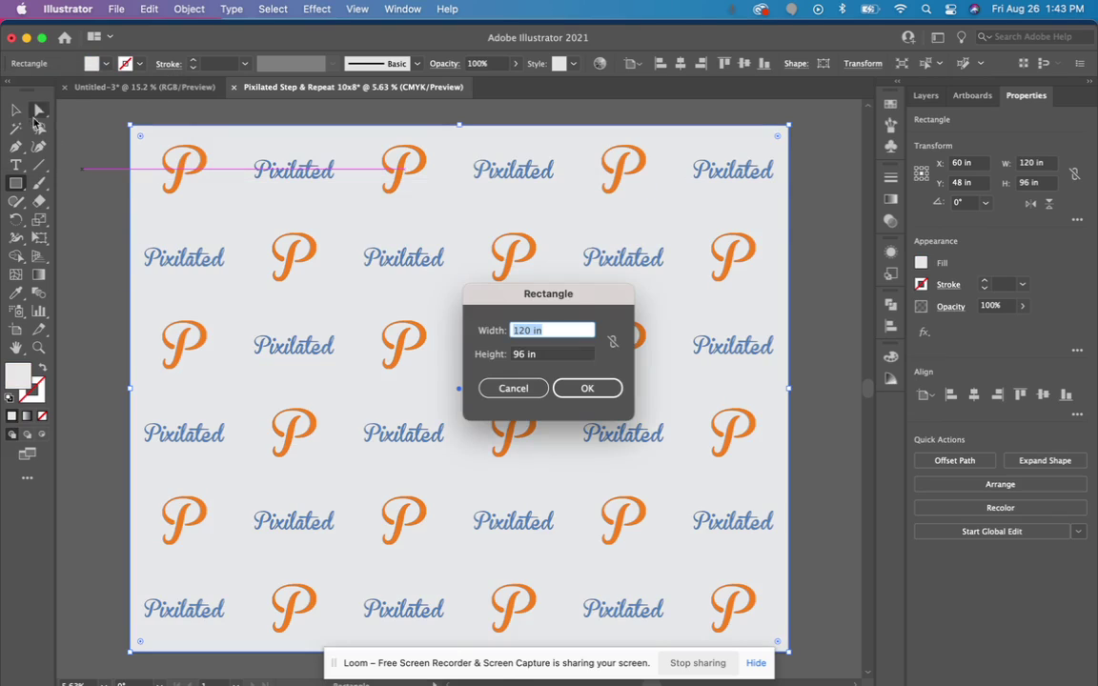
{"action": "left_click", "coordinate": [510, 387]}
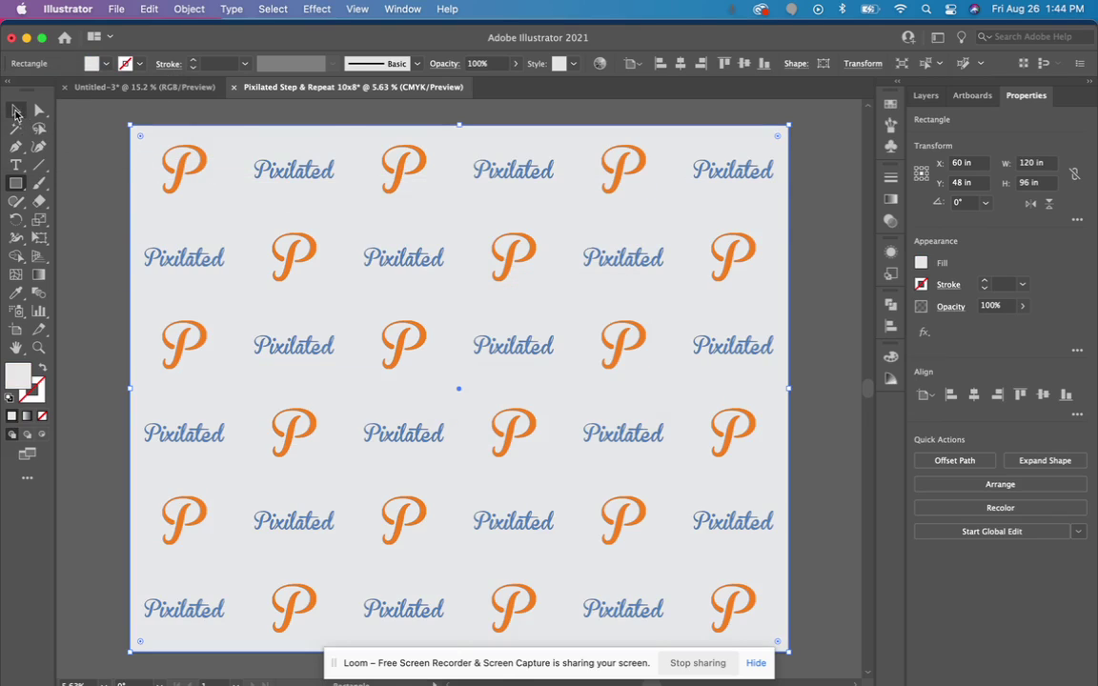
Switch back to the Selection tool
{"action": "left_click", "coordinate": [15, 112]}
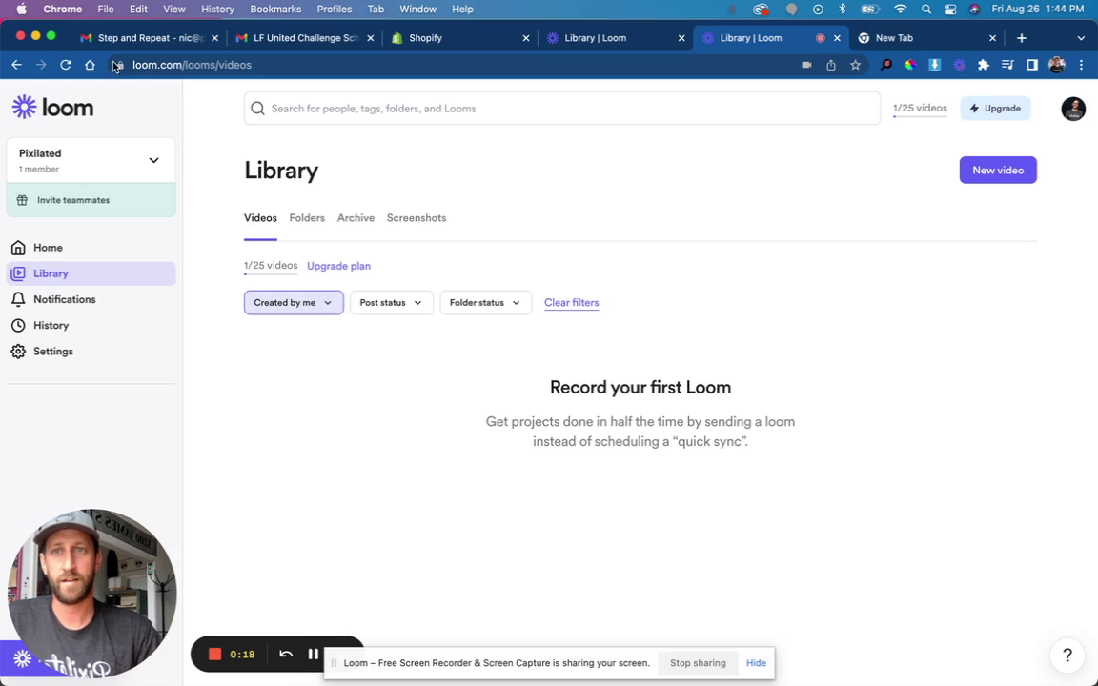